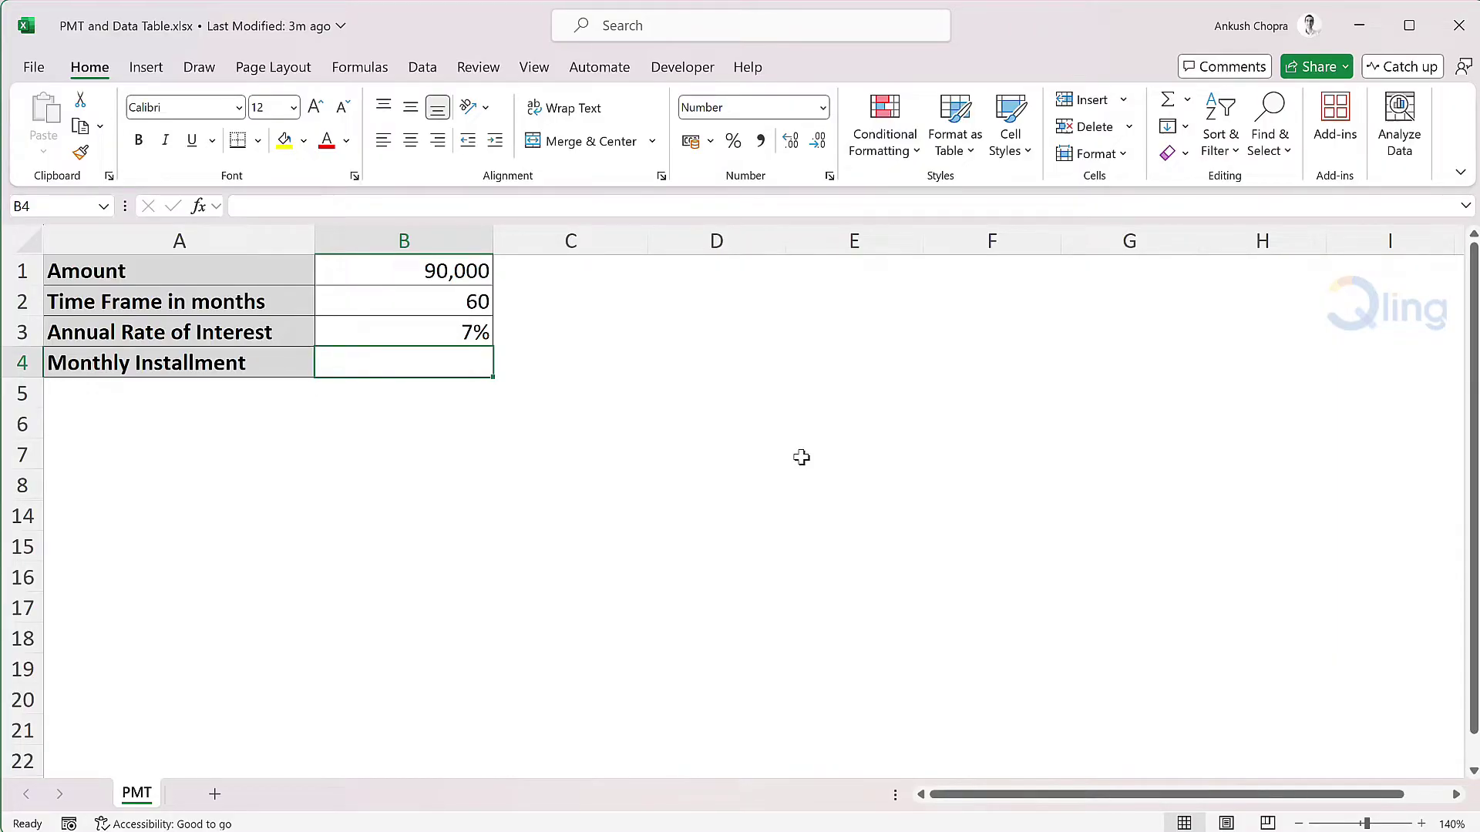
text(=pmt)
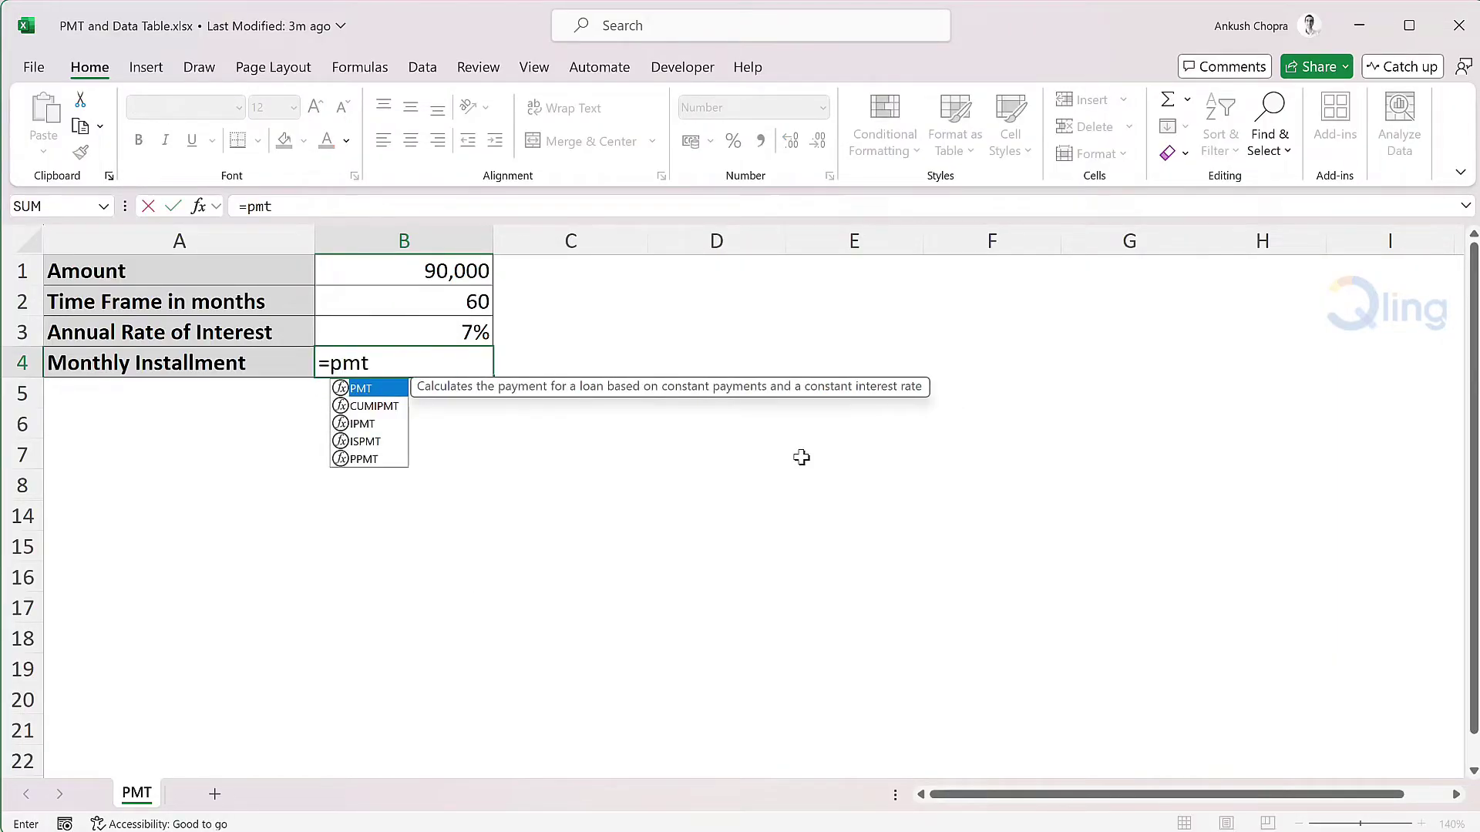
Enter =PMT(B3/12,B2,B1) in B4 to get the -1,782.11 monthly installment.
key(Tab)
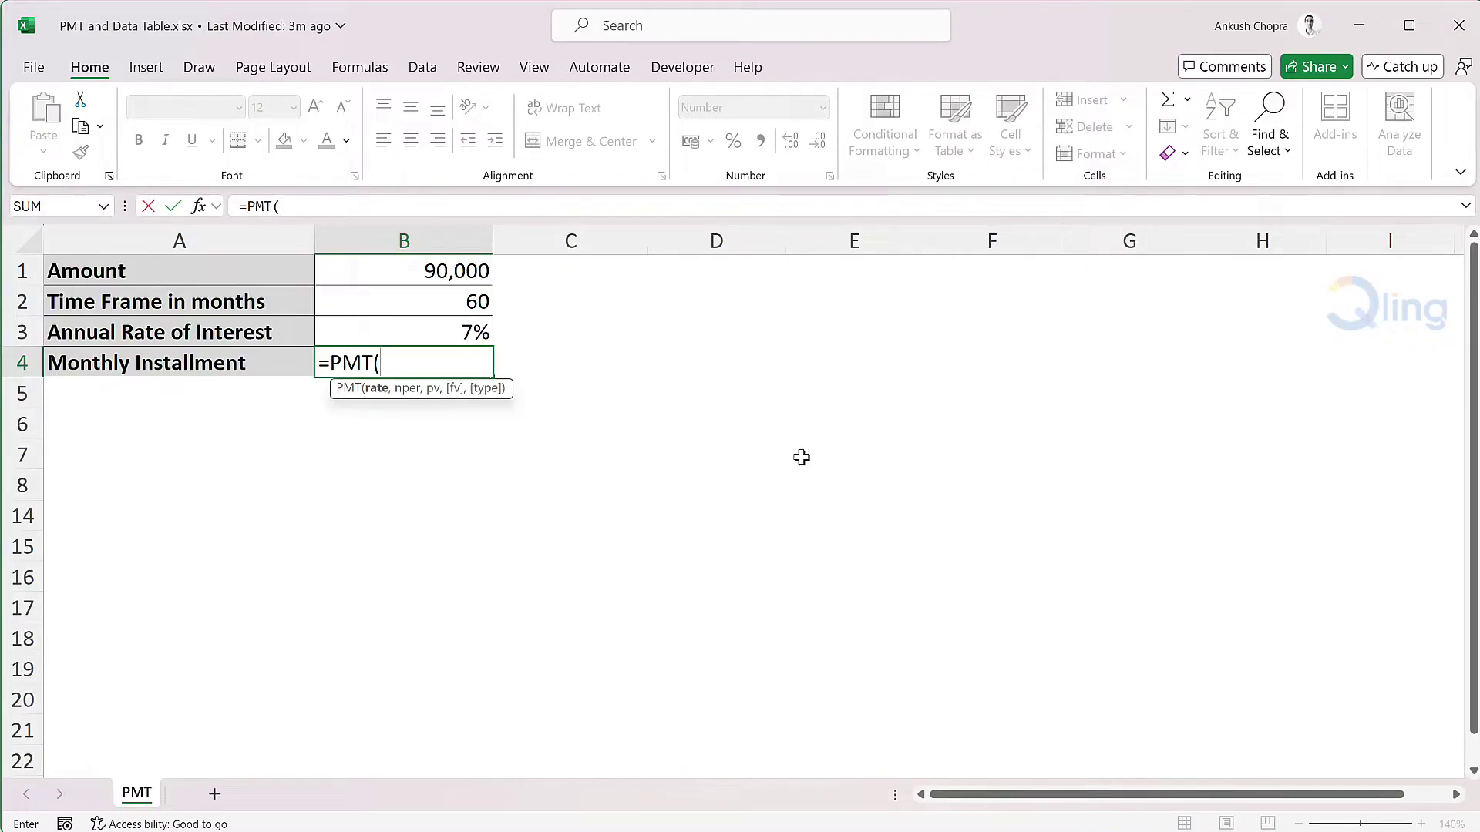
click(462, 332)
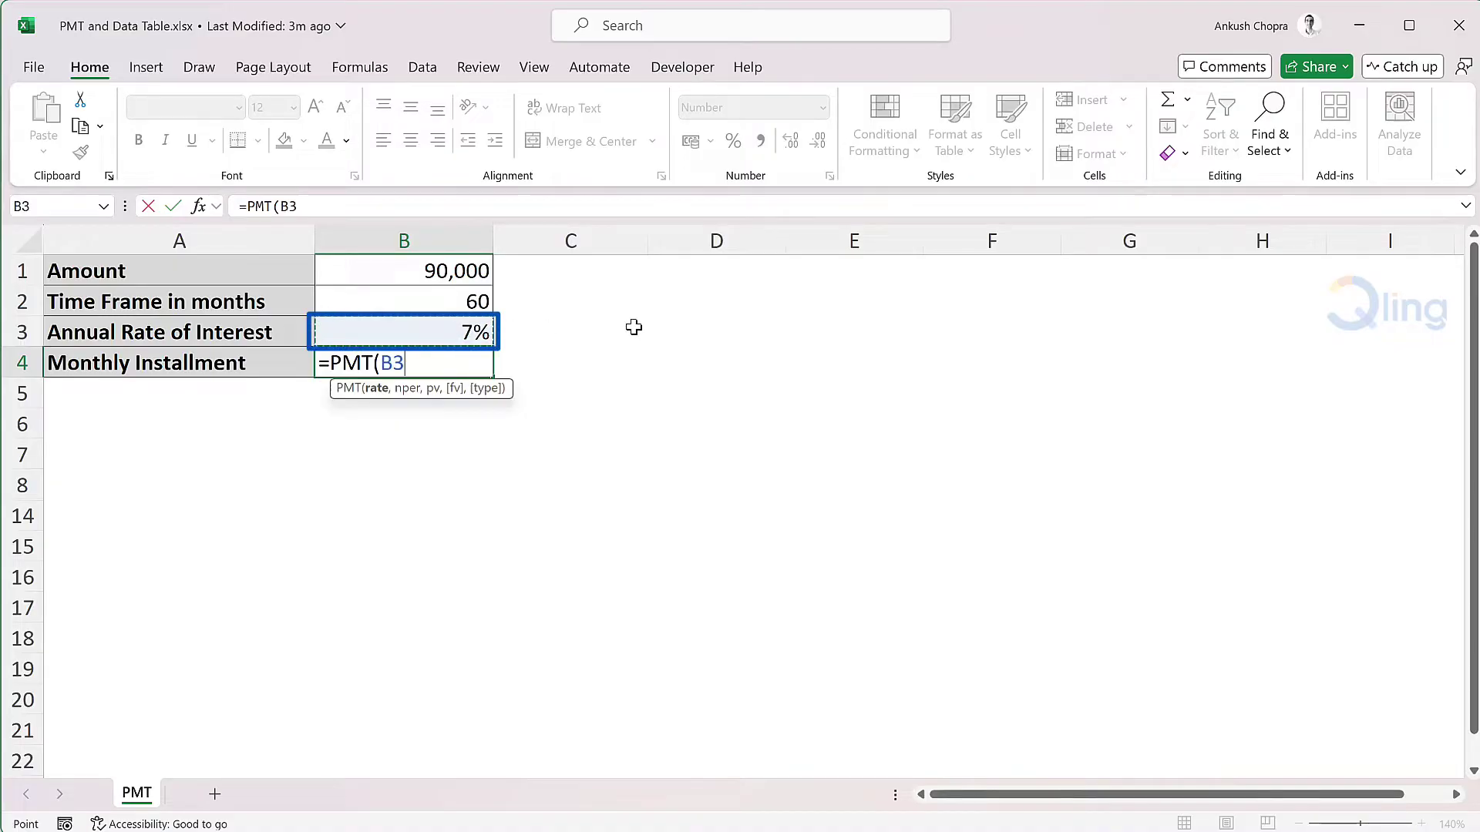
text(/12)
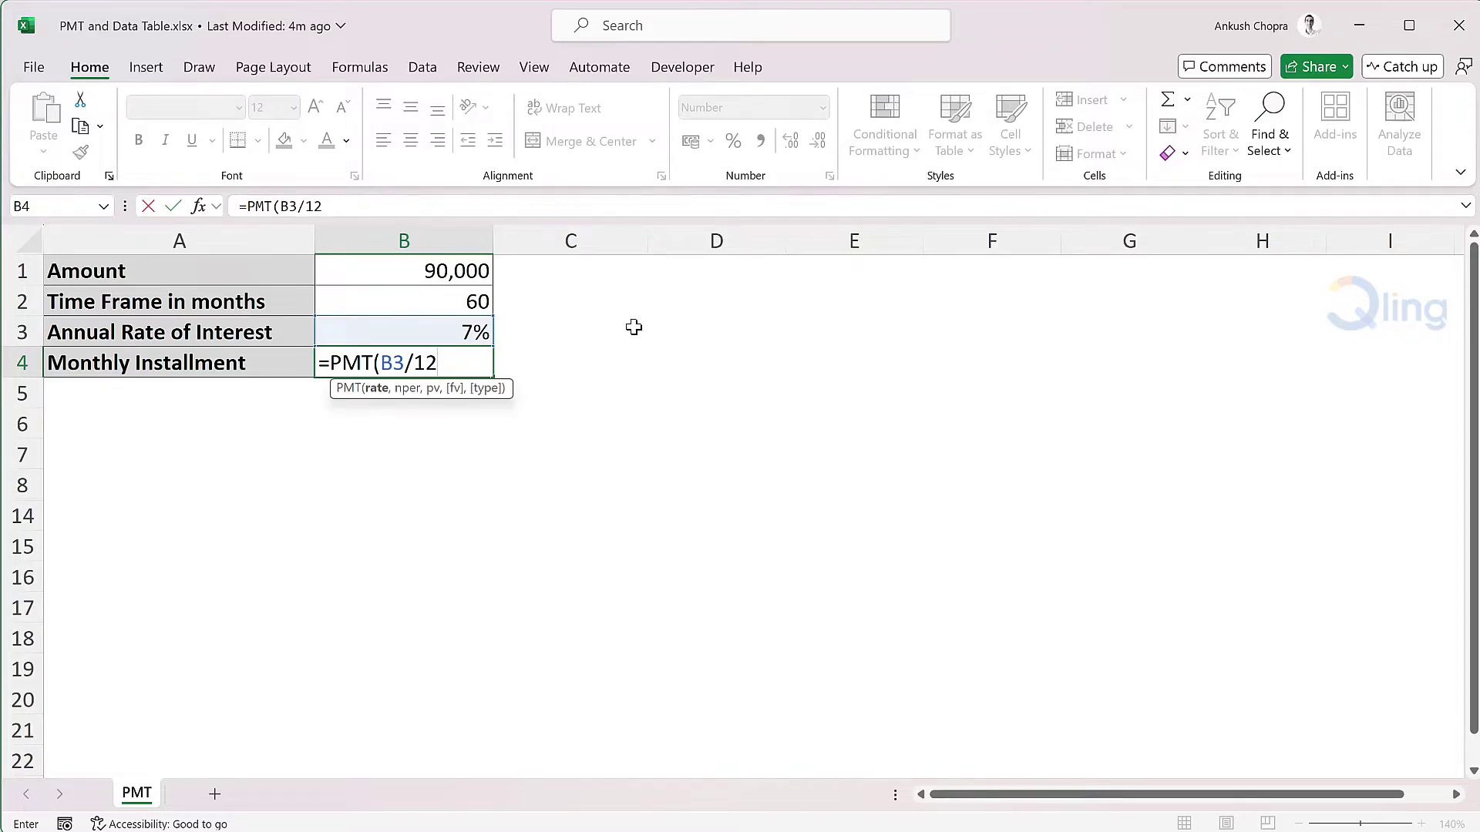
text(,)
click(446, 301)
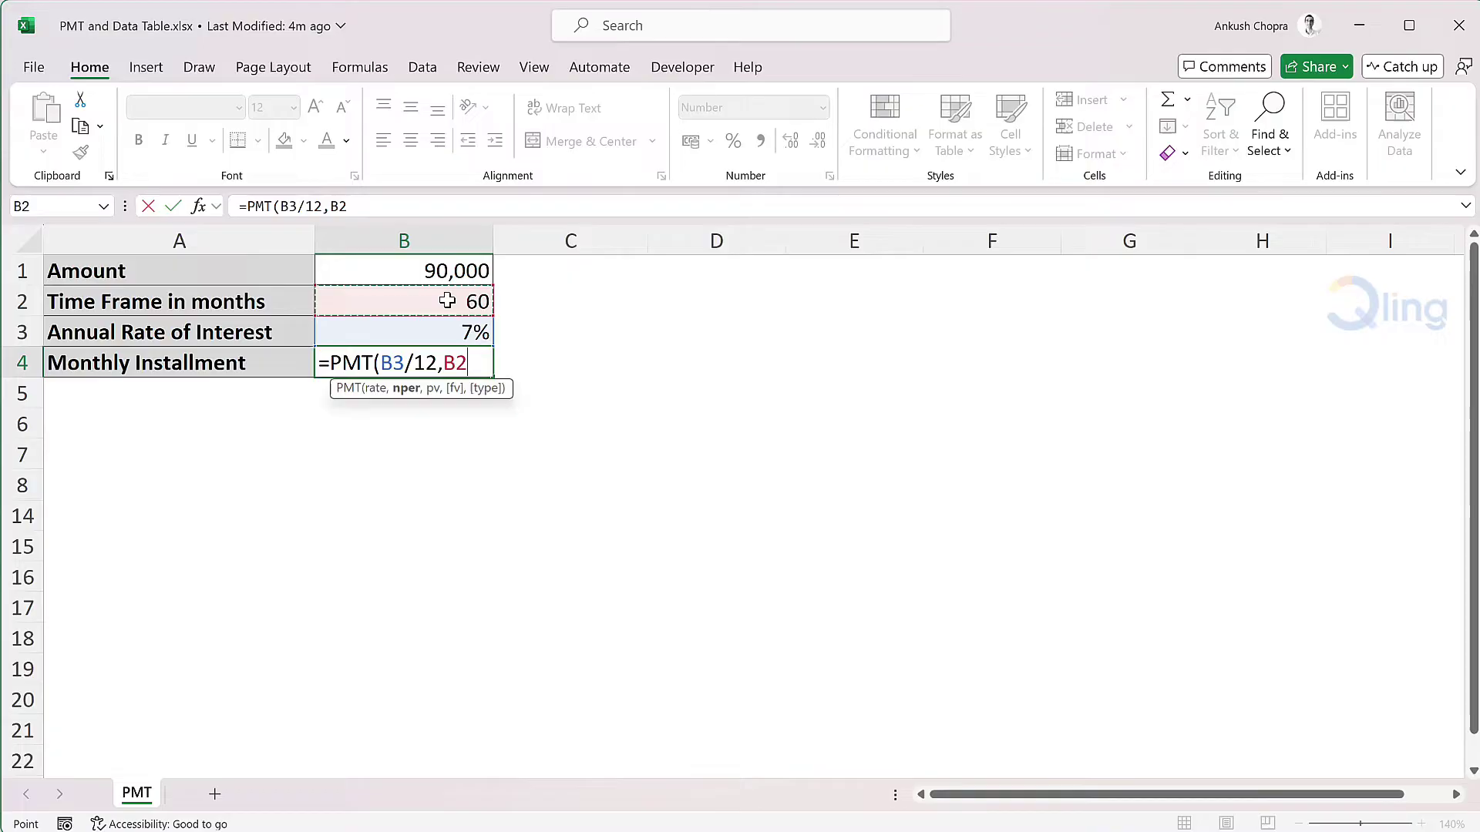
text(,)
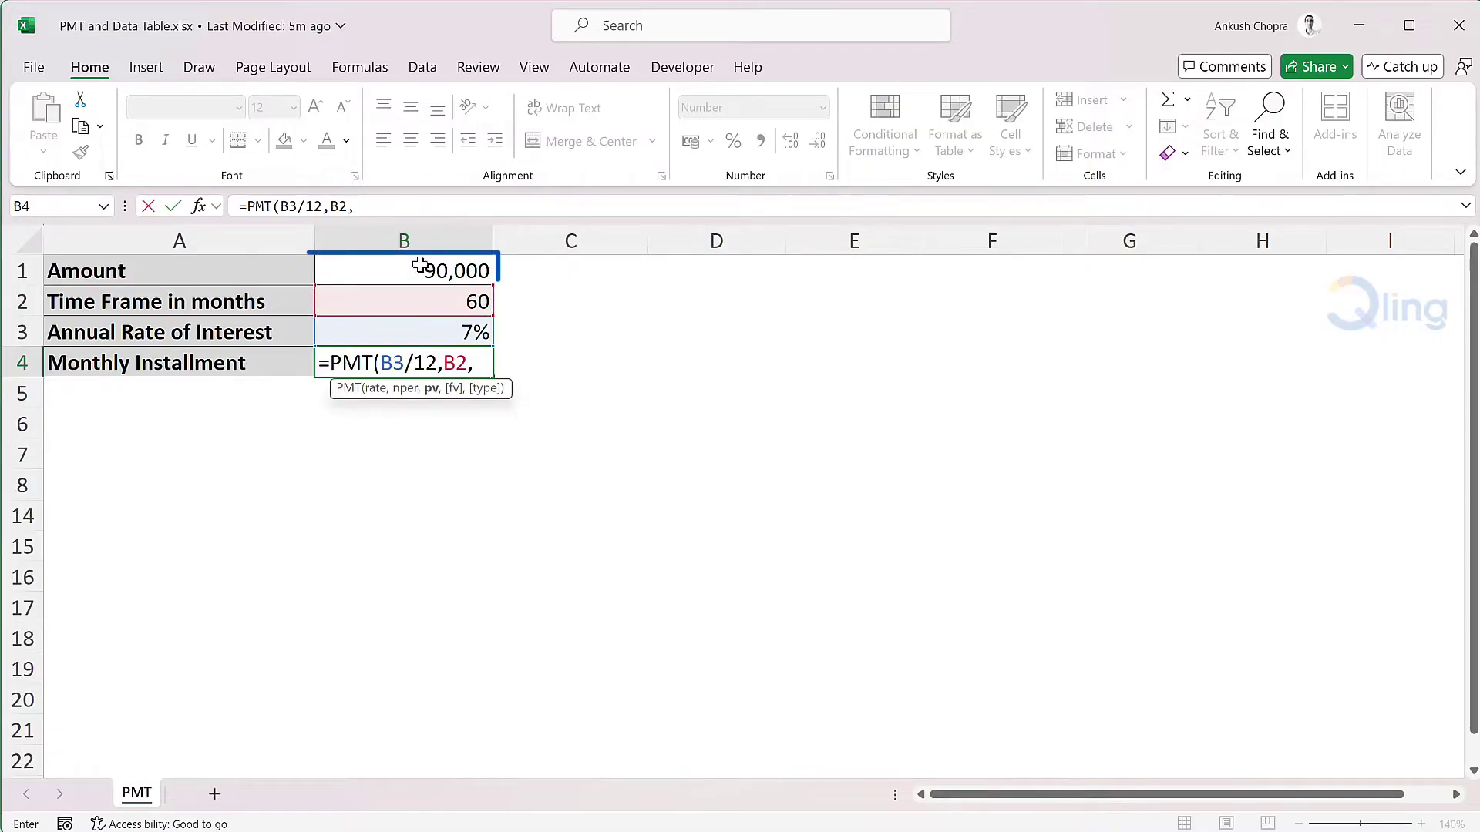
click(419, 269)
text())
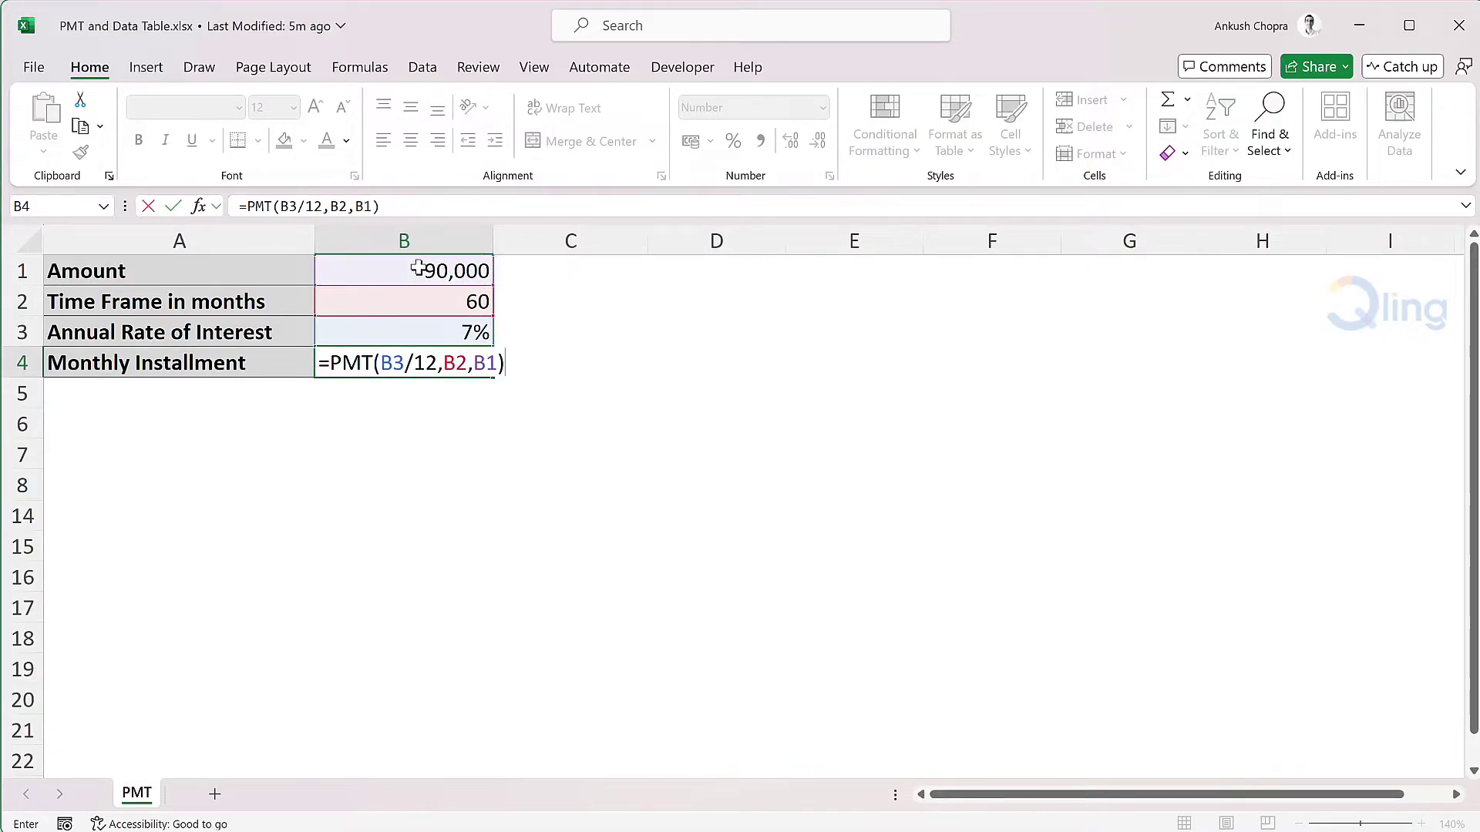
key(Return)
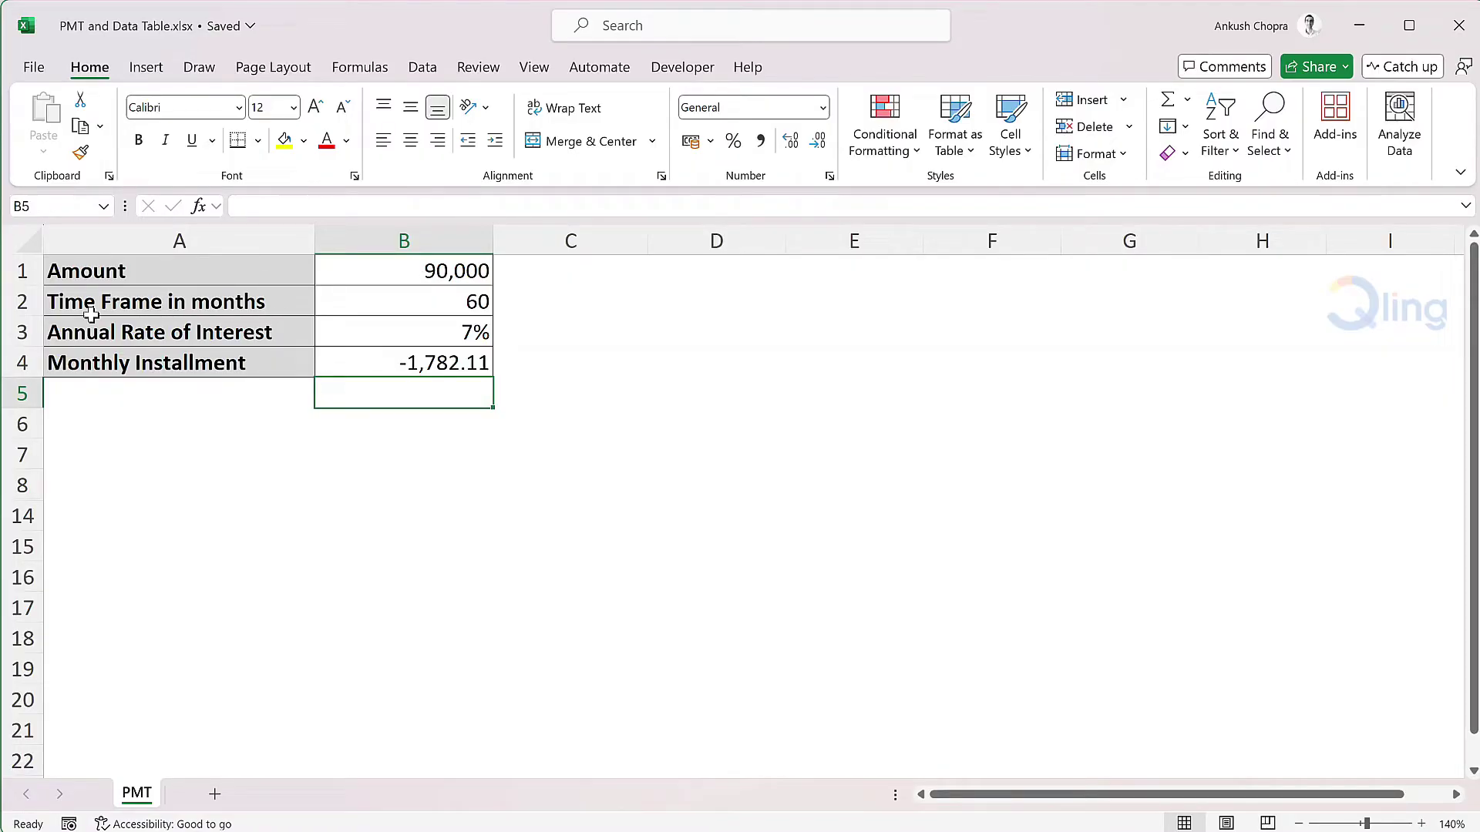
Unhide rows 9–13 to show the grid of loan amounts against durations.
drag(23, 486, 32, 515)
right_click(32, 515)
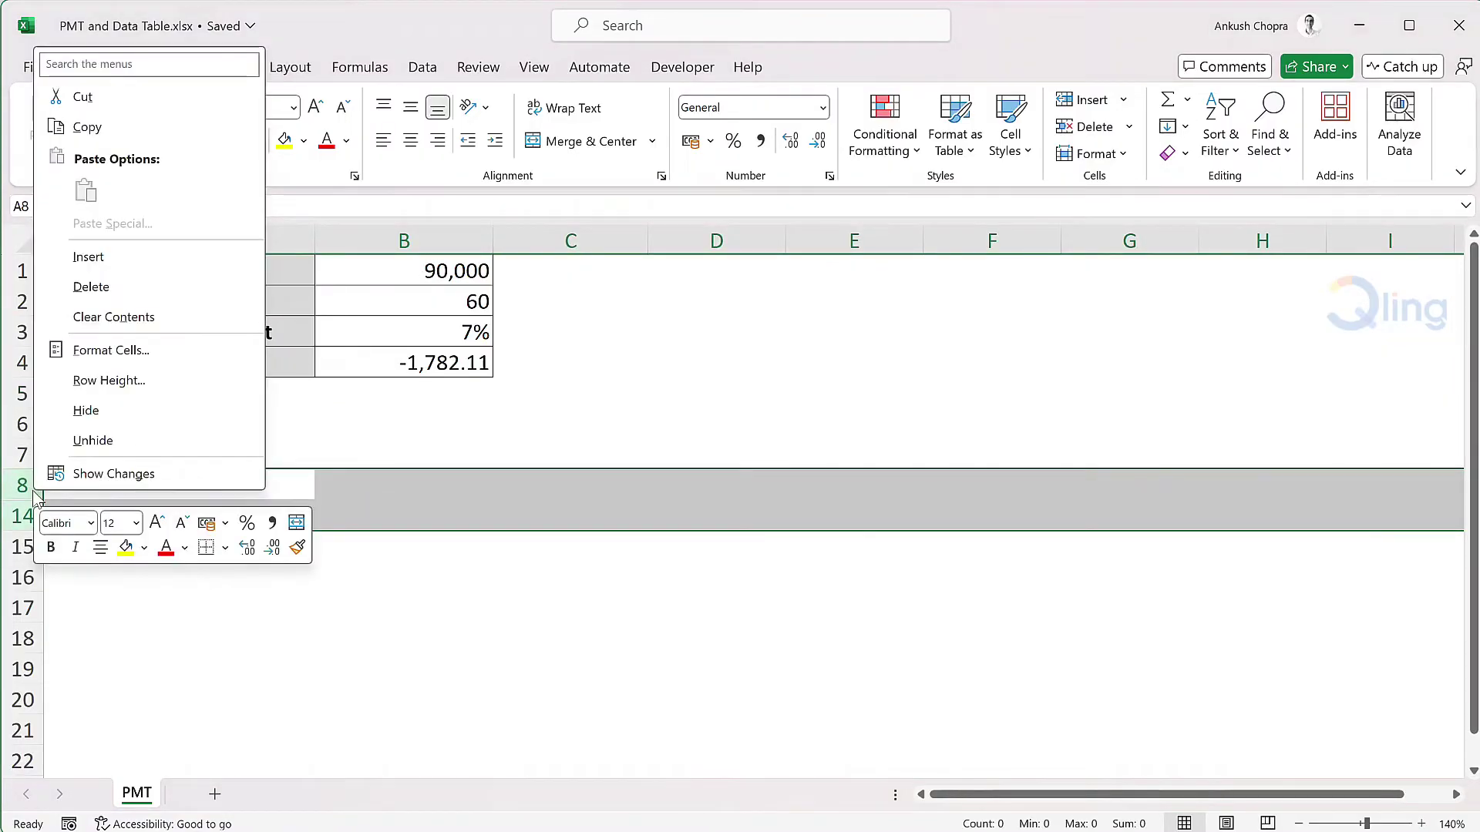
click(116, 445)
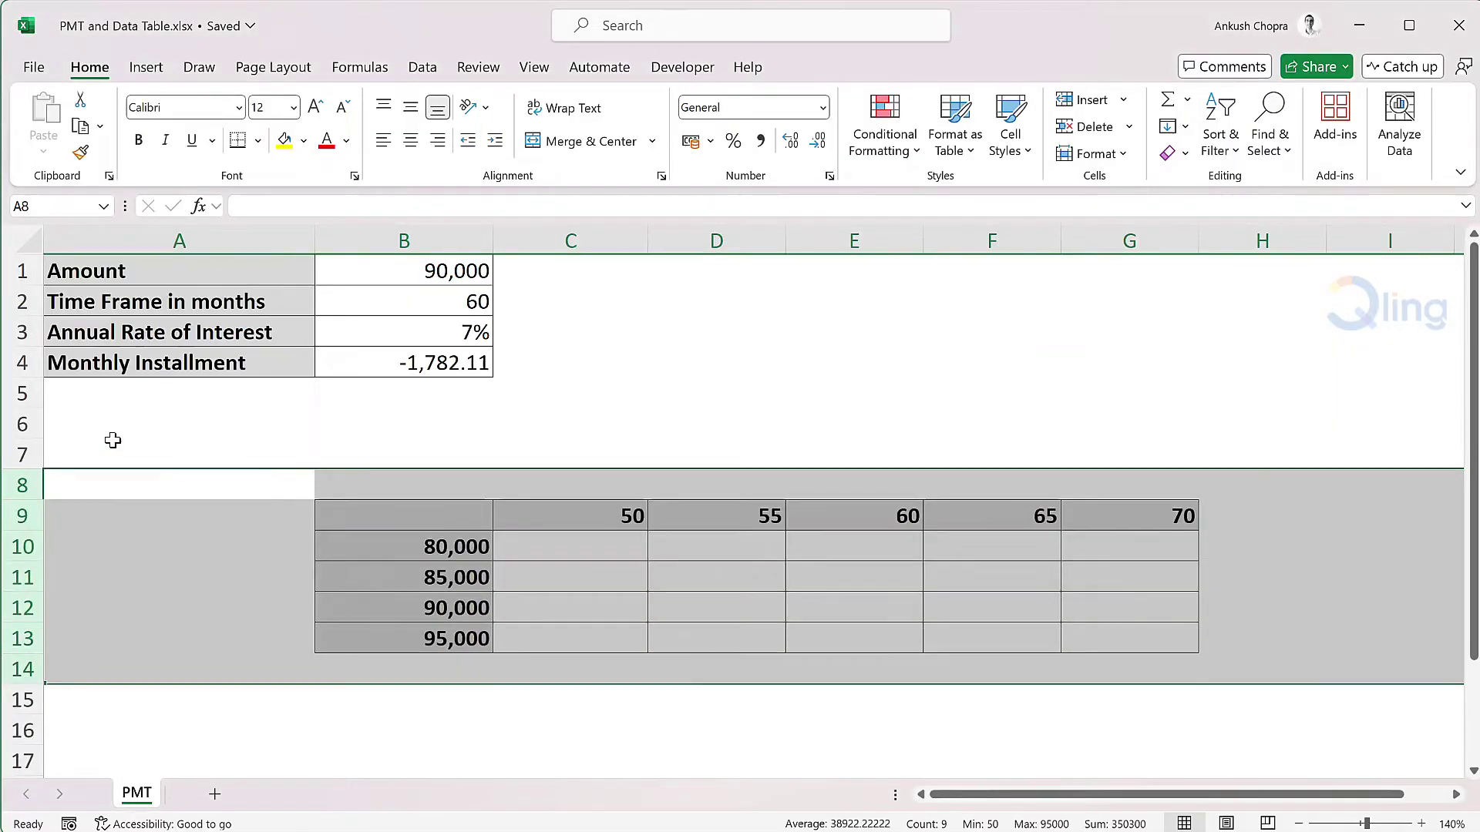
click(385, 522)
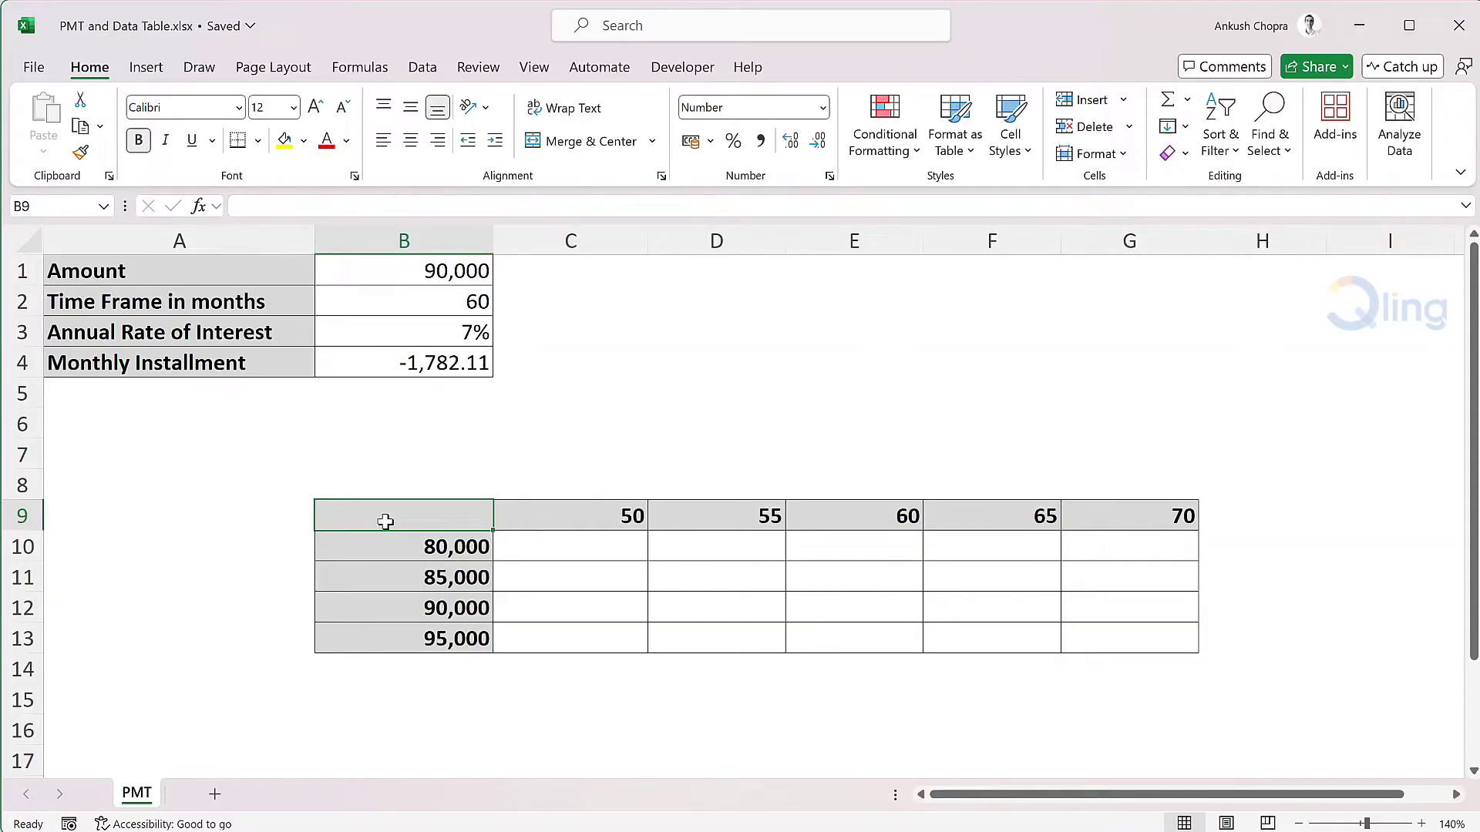
text(=)
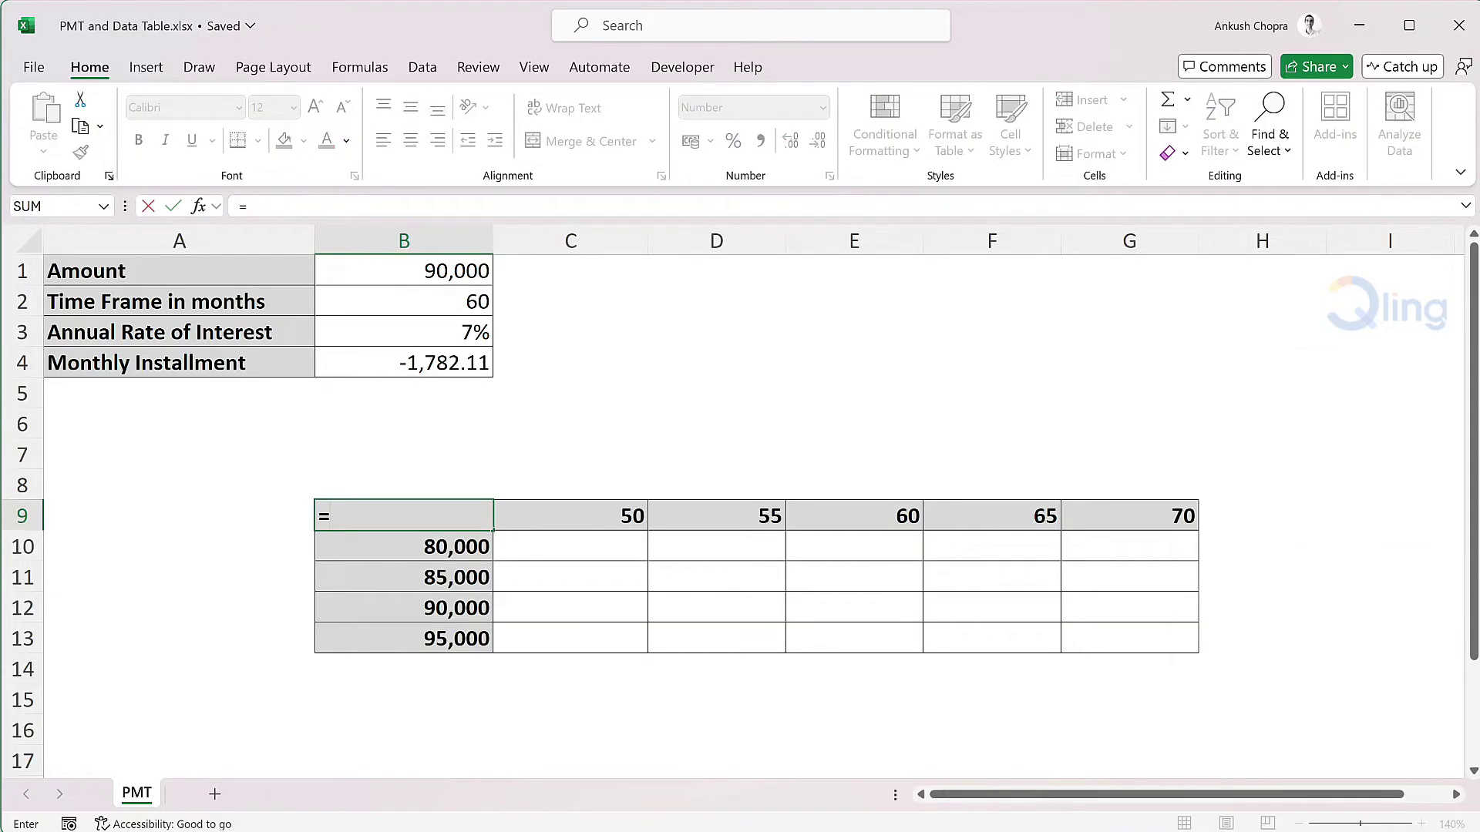
Link B9 to B4 so it shows -1,782.11, then select the B9:G13 grid.
click(407, 368)
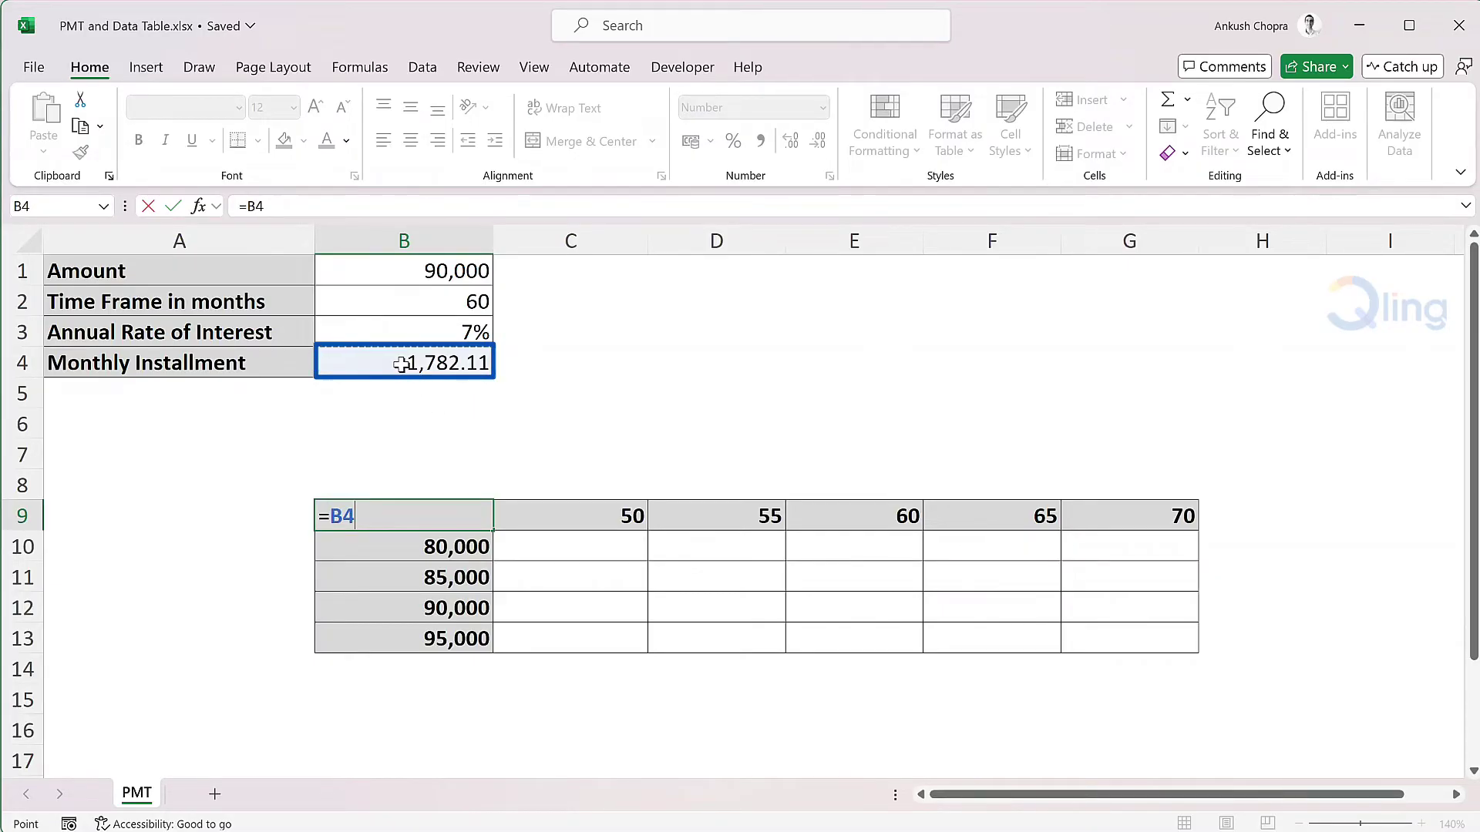
key(Return)
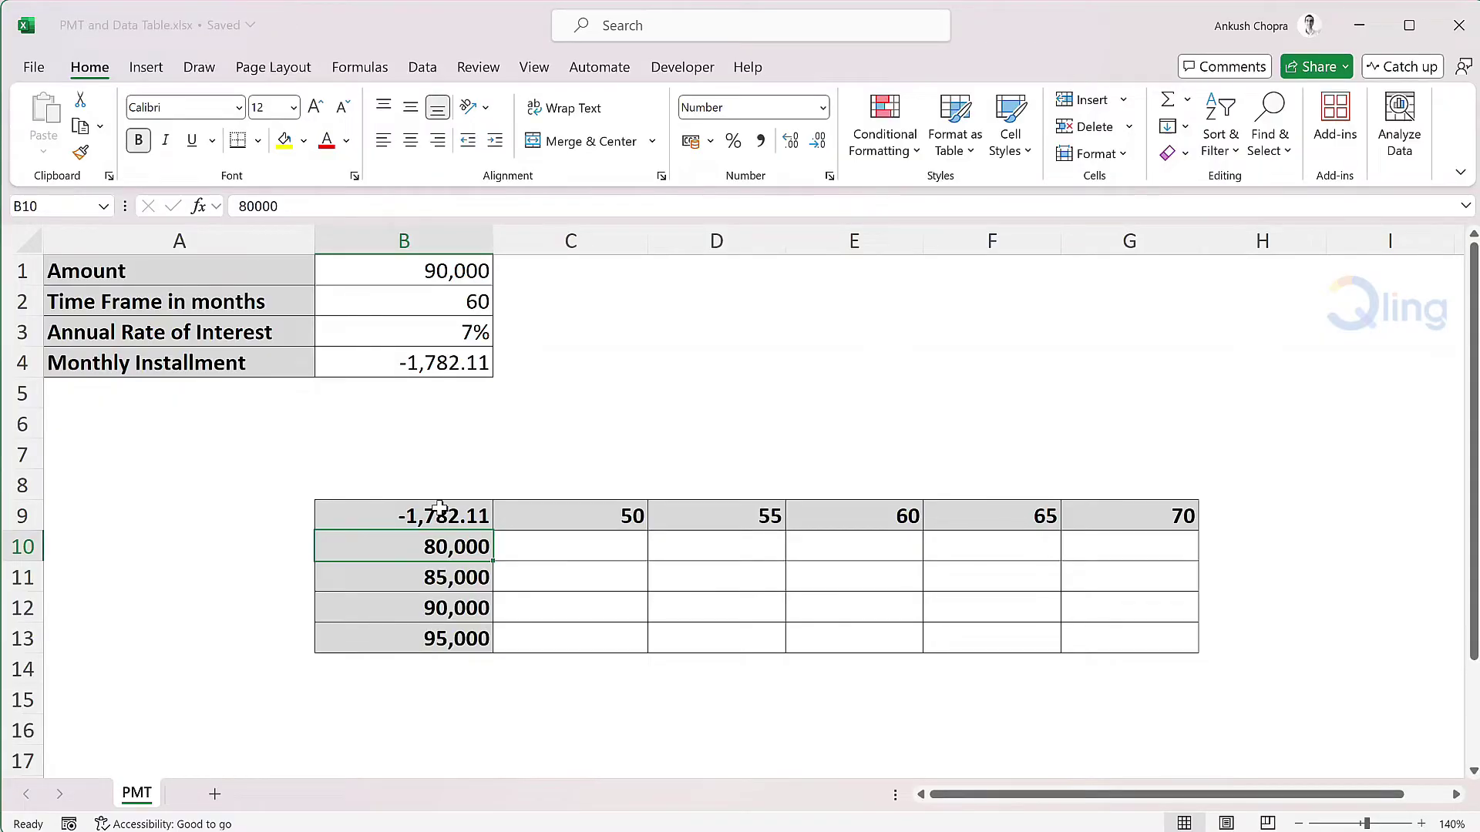
mouse_move(439, 515)
mouse_down()
mouse_move(999, 628)
mouse_move(1128, 635)
mouse_up()
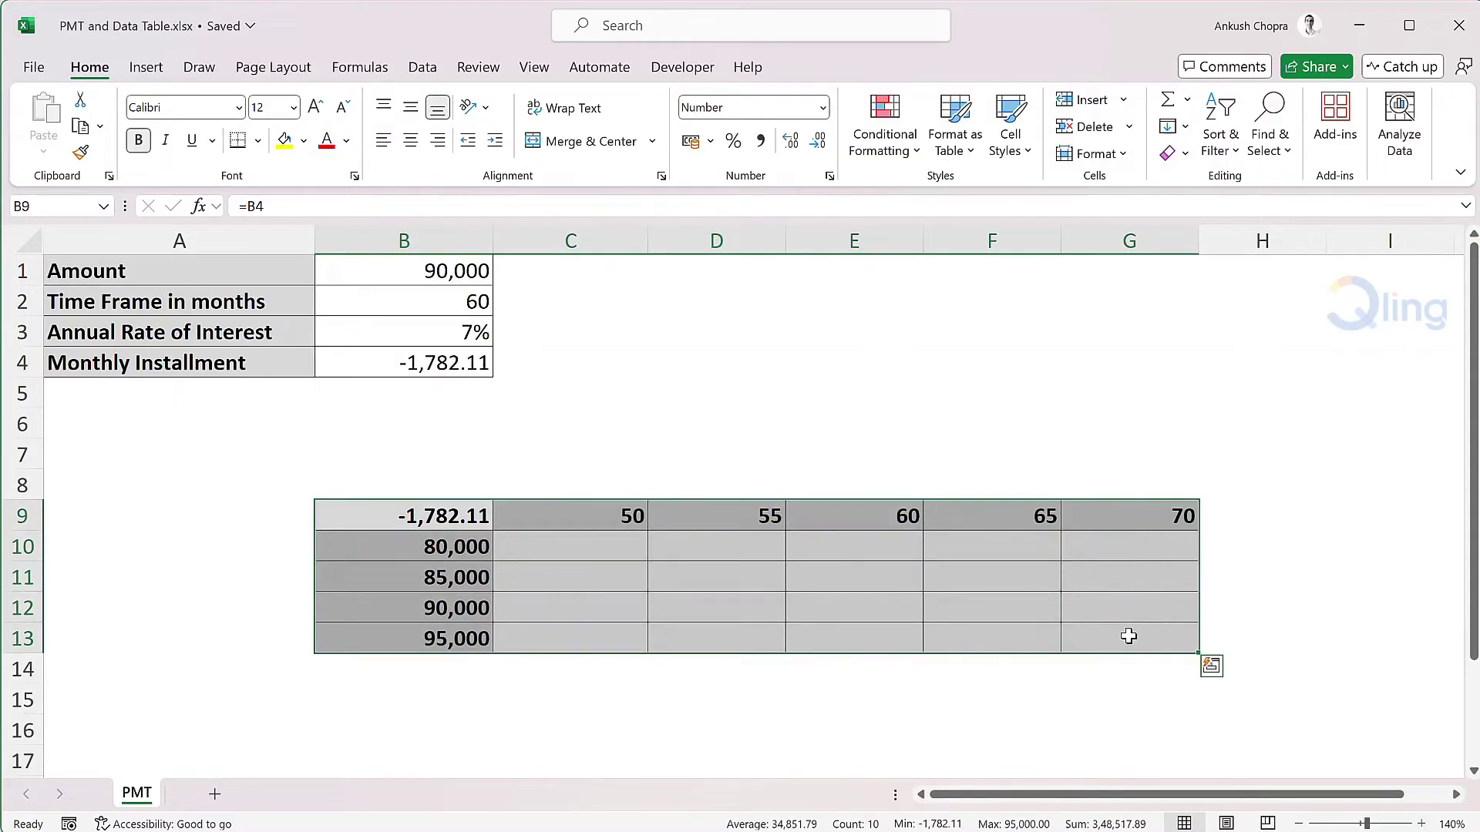
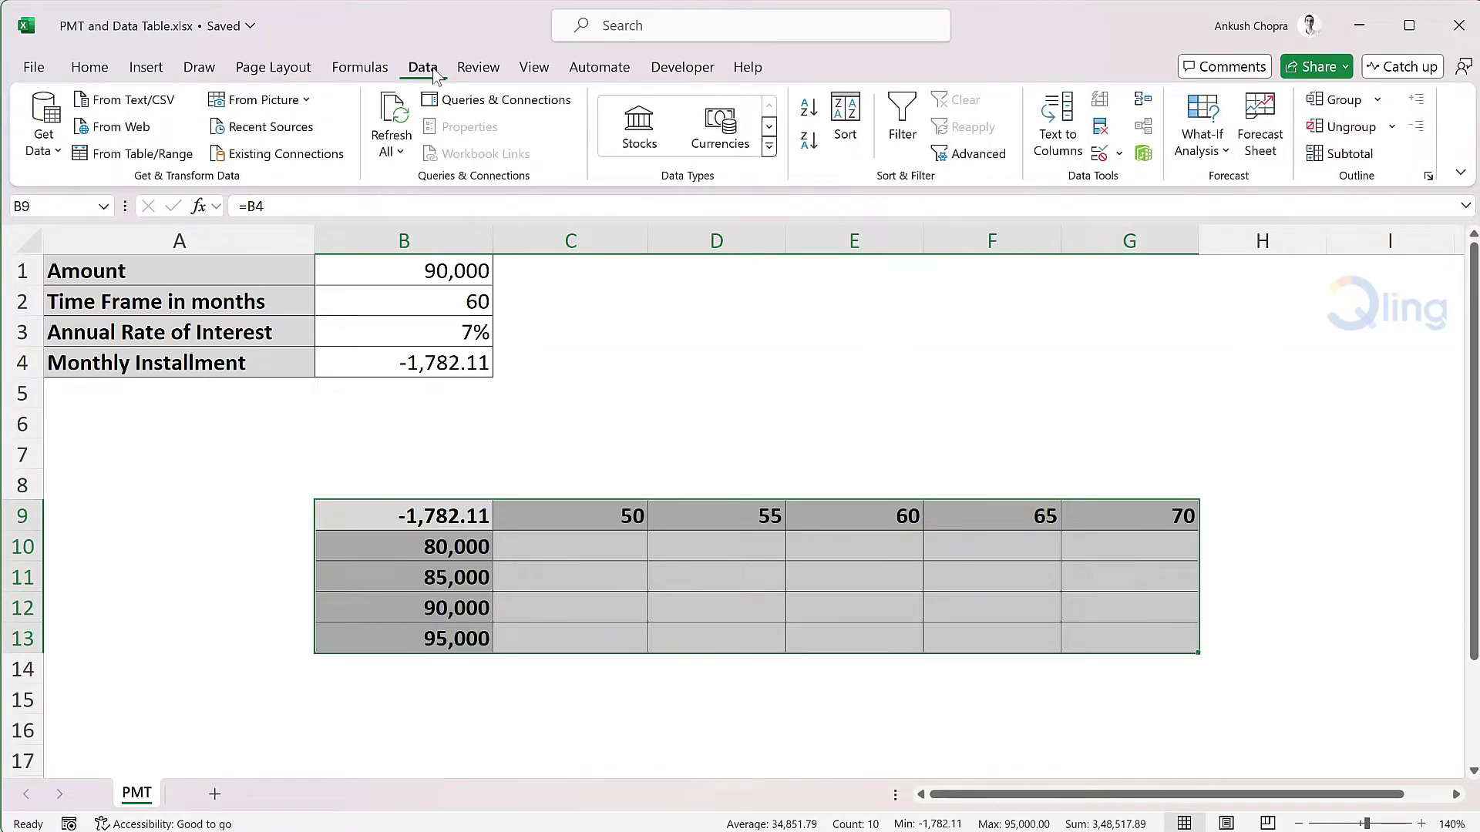
Open the Data Table tool from What-If Analysis for the amounts-by-months loan grid.
click(1203, 150)
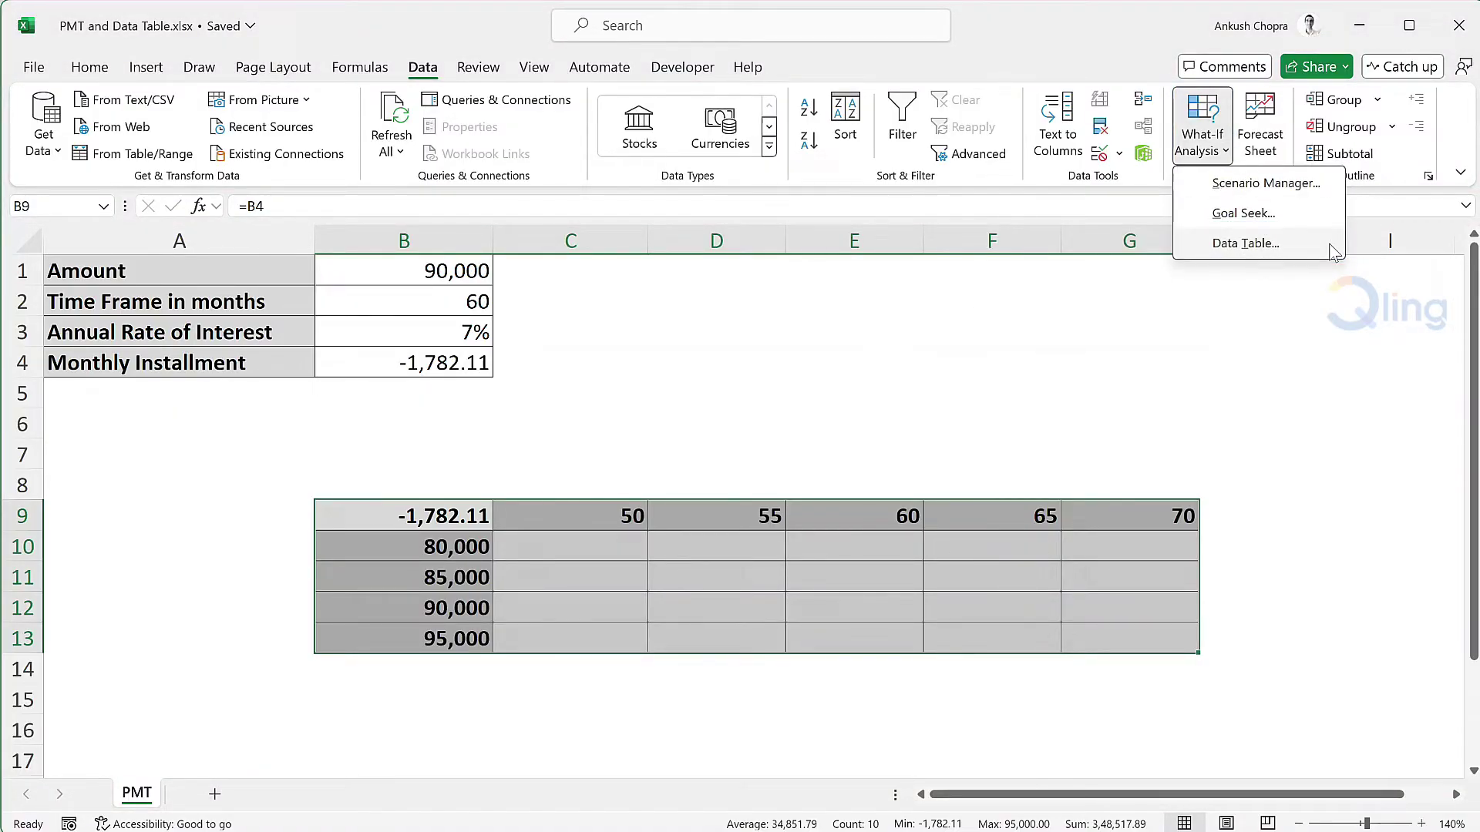
click(1245, 243)
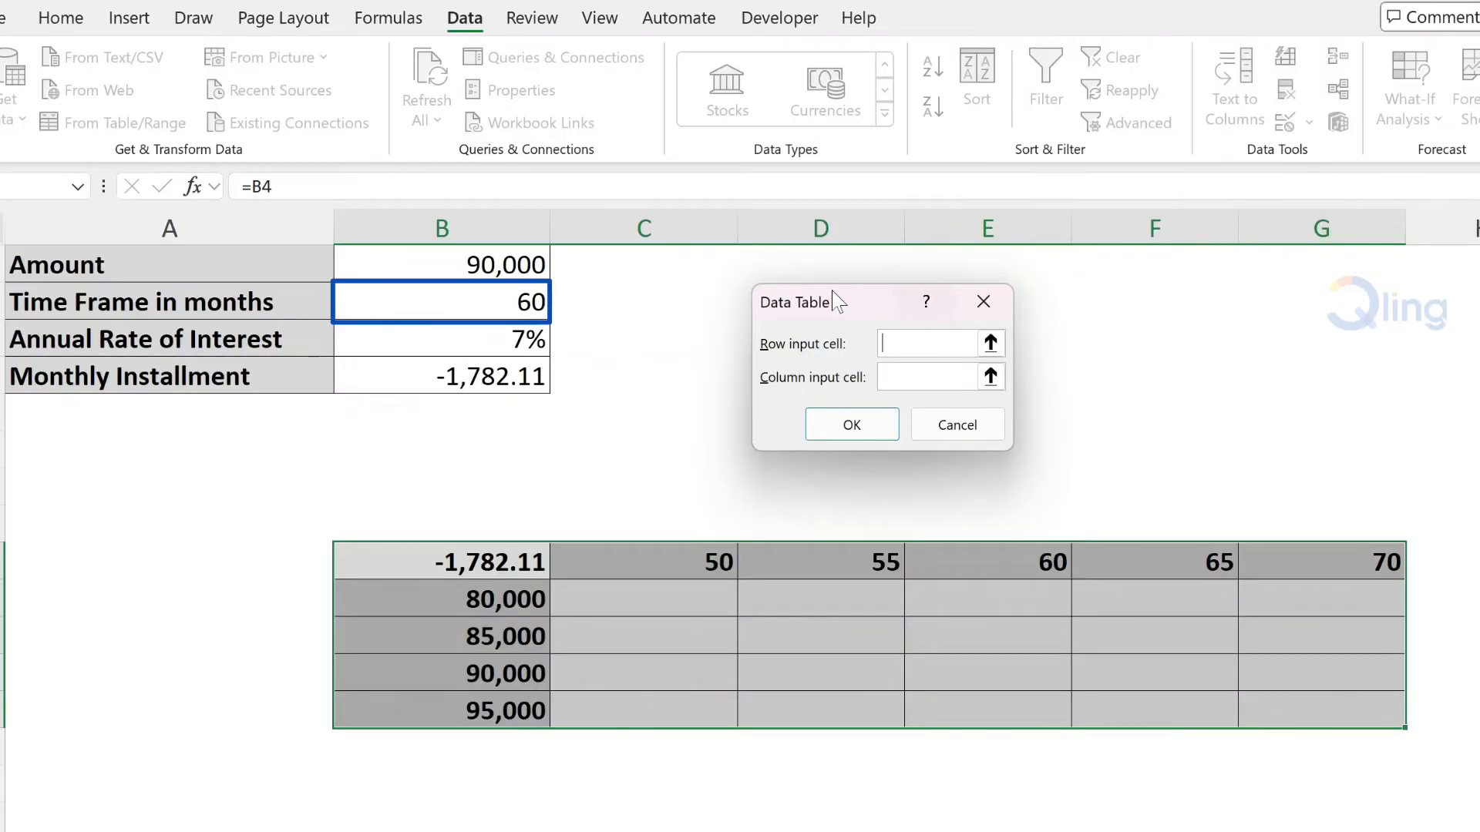
Create the data table with row input cell B2 and column input cell B1.
click(530, 303)
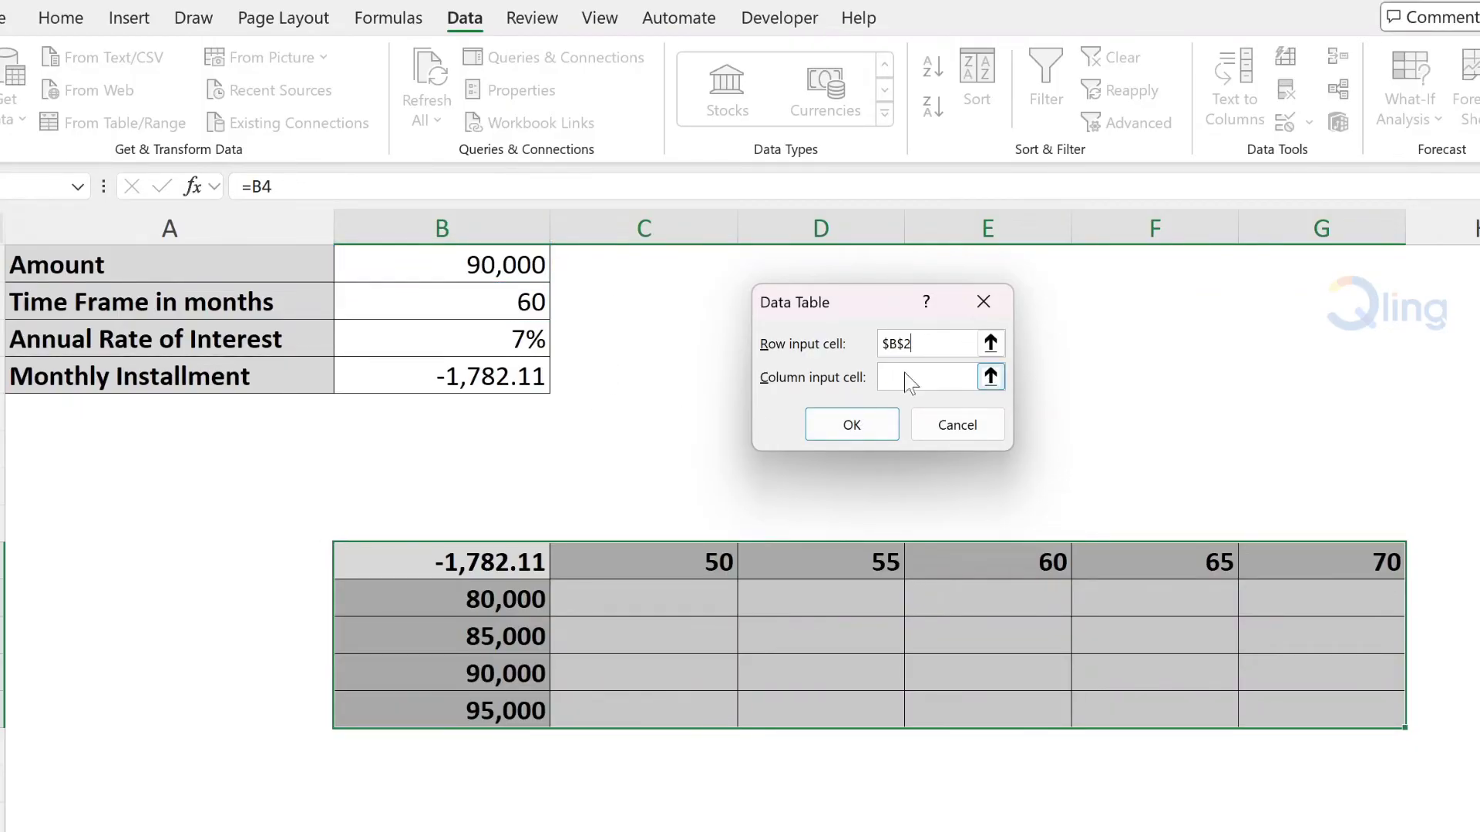
click(535, 264)
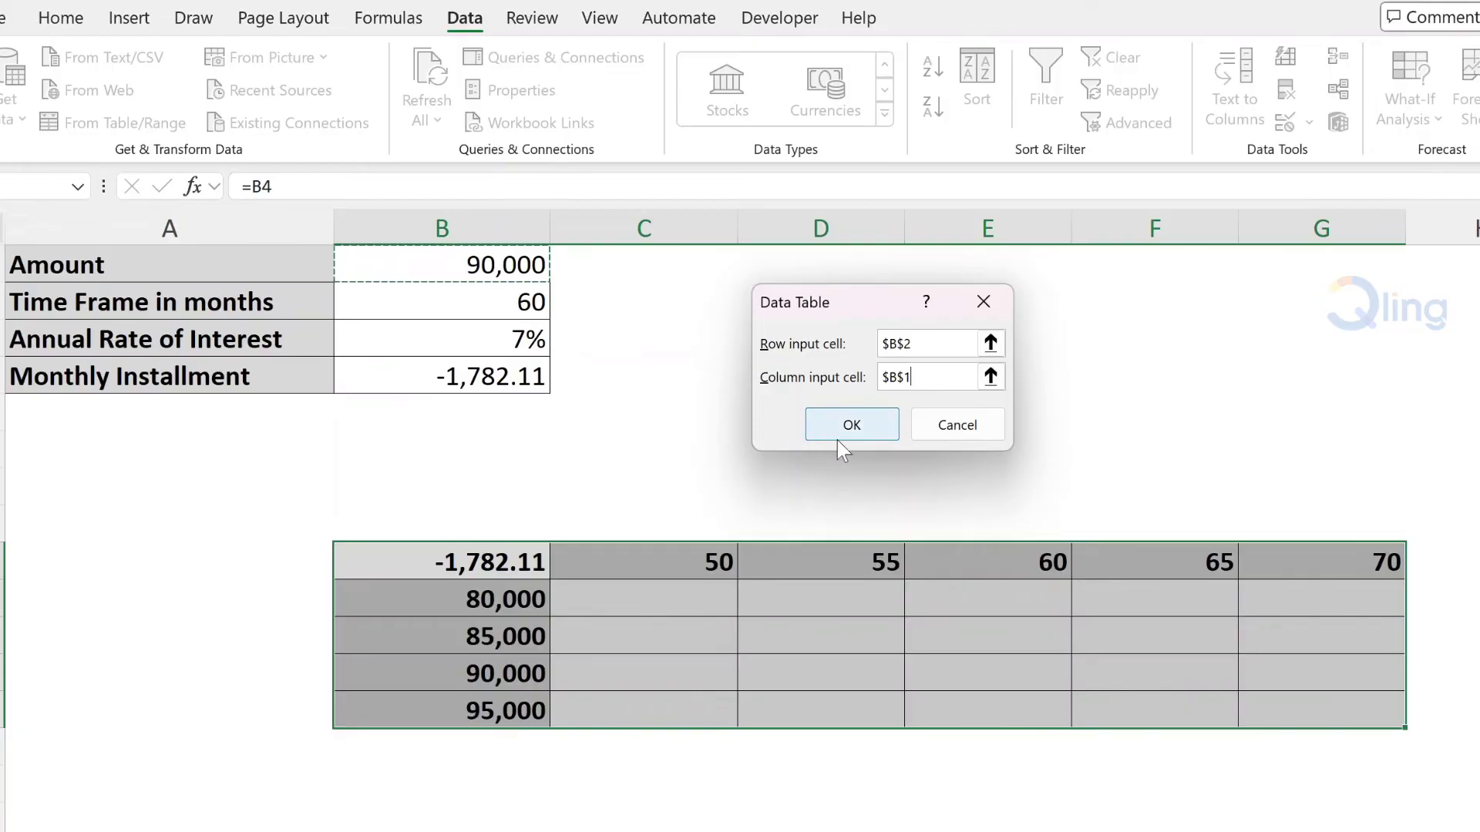
click(851, 424)
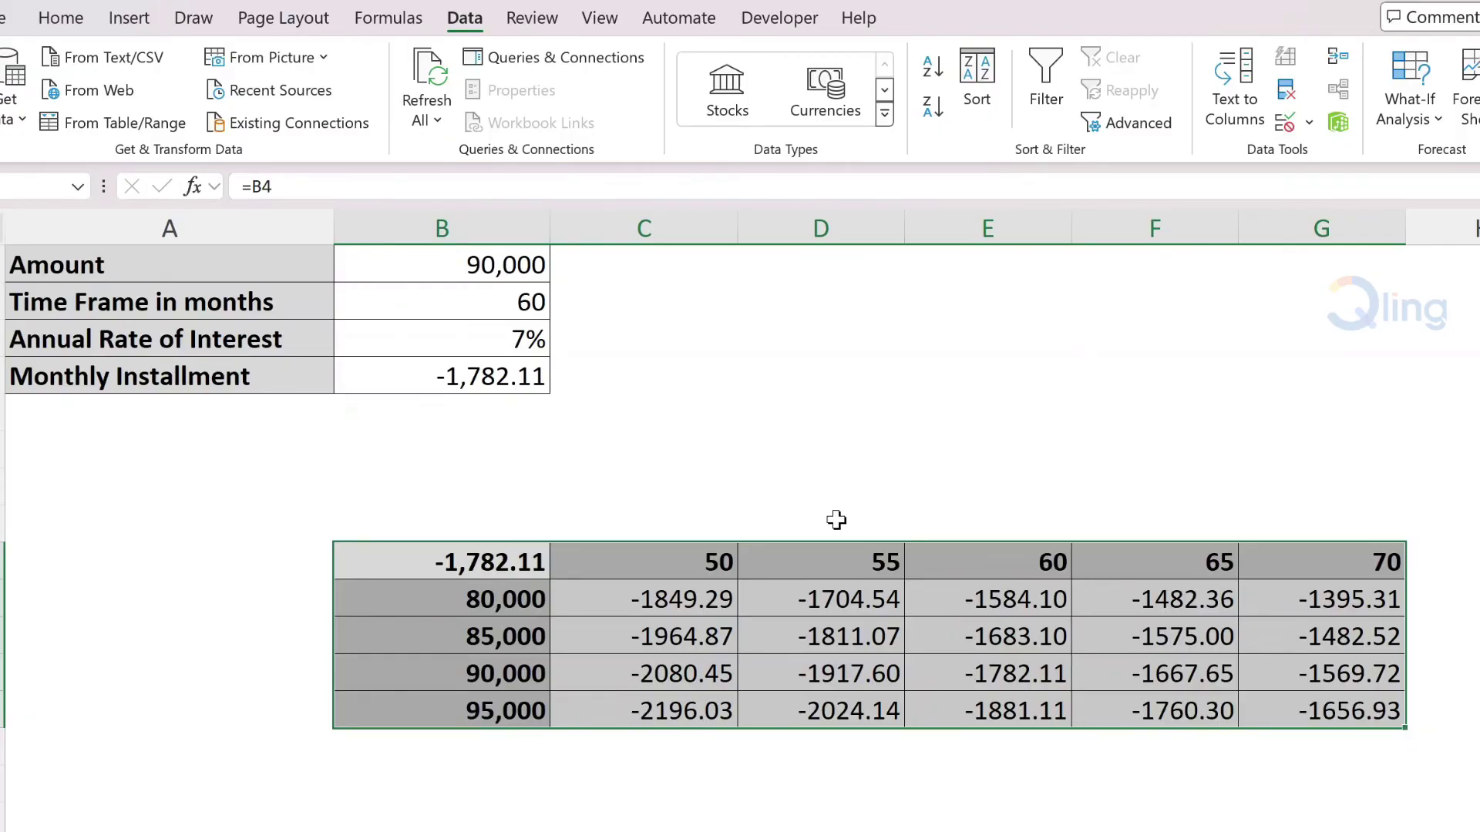
Delete the installments in C10:G13 and the B9 corner reference, then select C10.
mouse_move(682, 598)
mouse_down()
mouse_move(1298, 689)
mouse_move(1303, 706)
mouse_up()
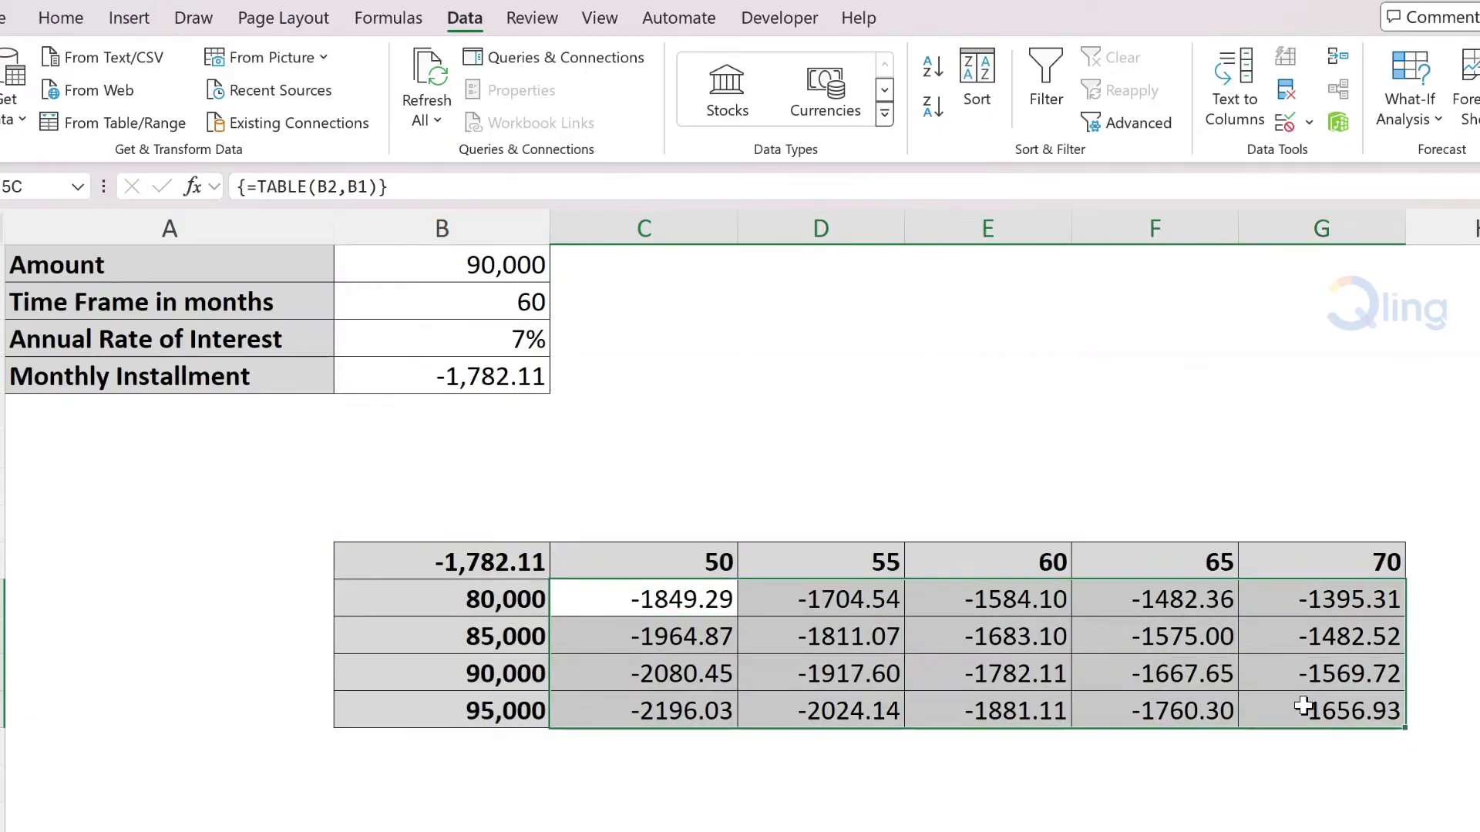
key(Delete)
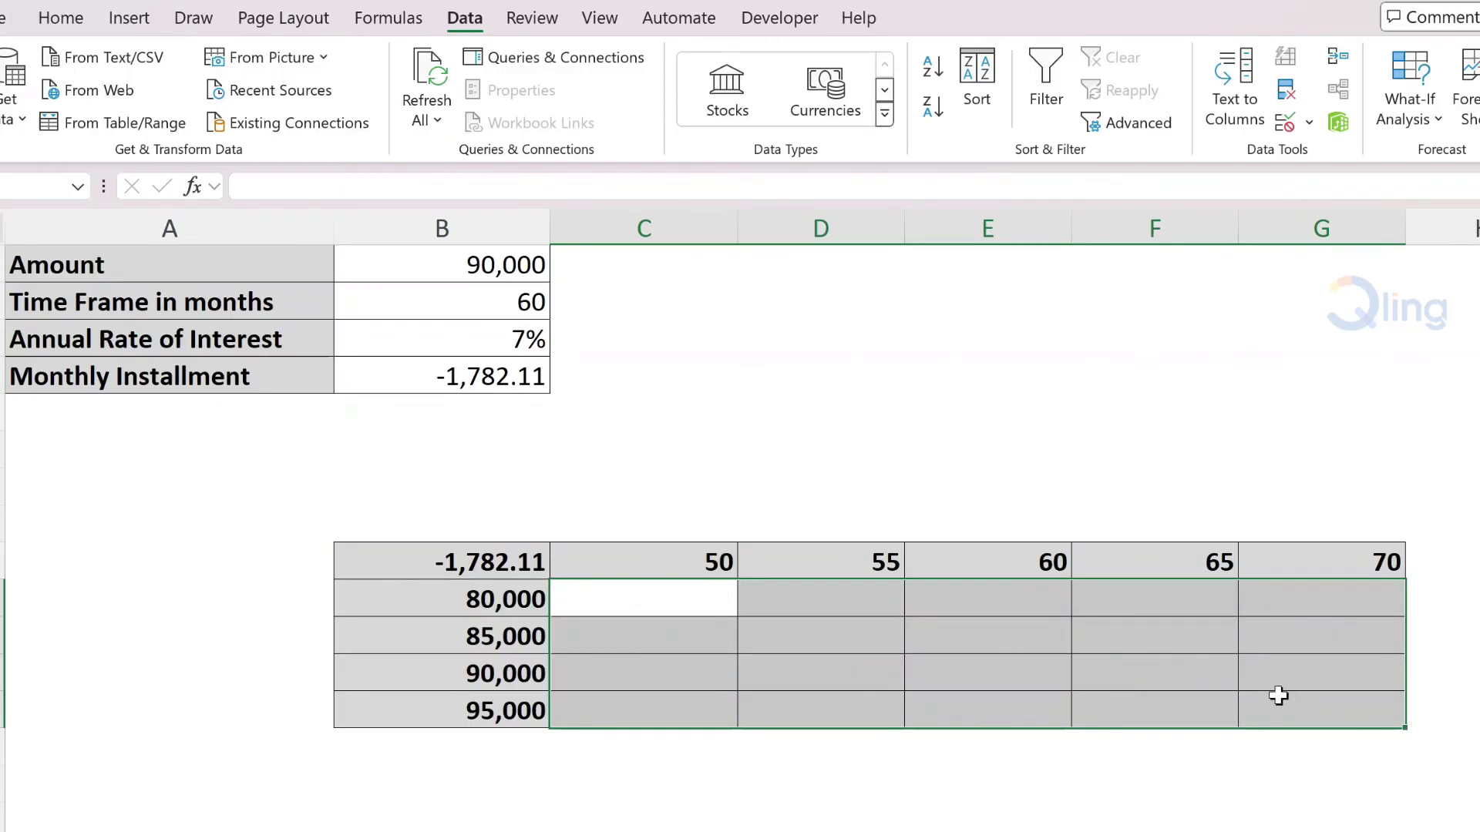
click(500, 562)
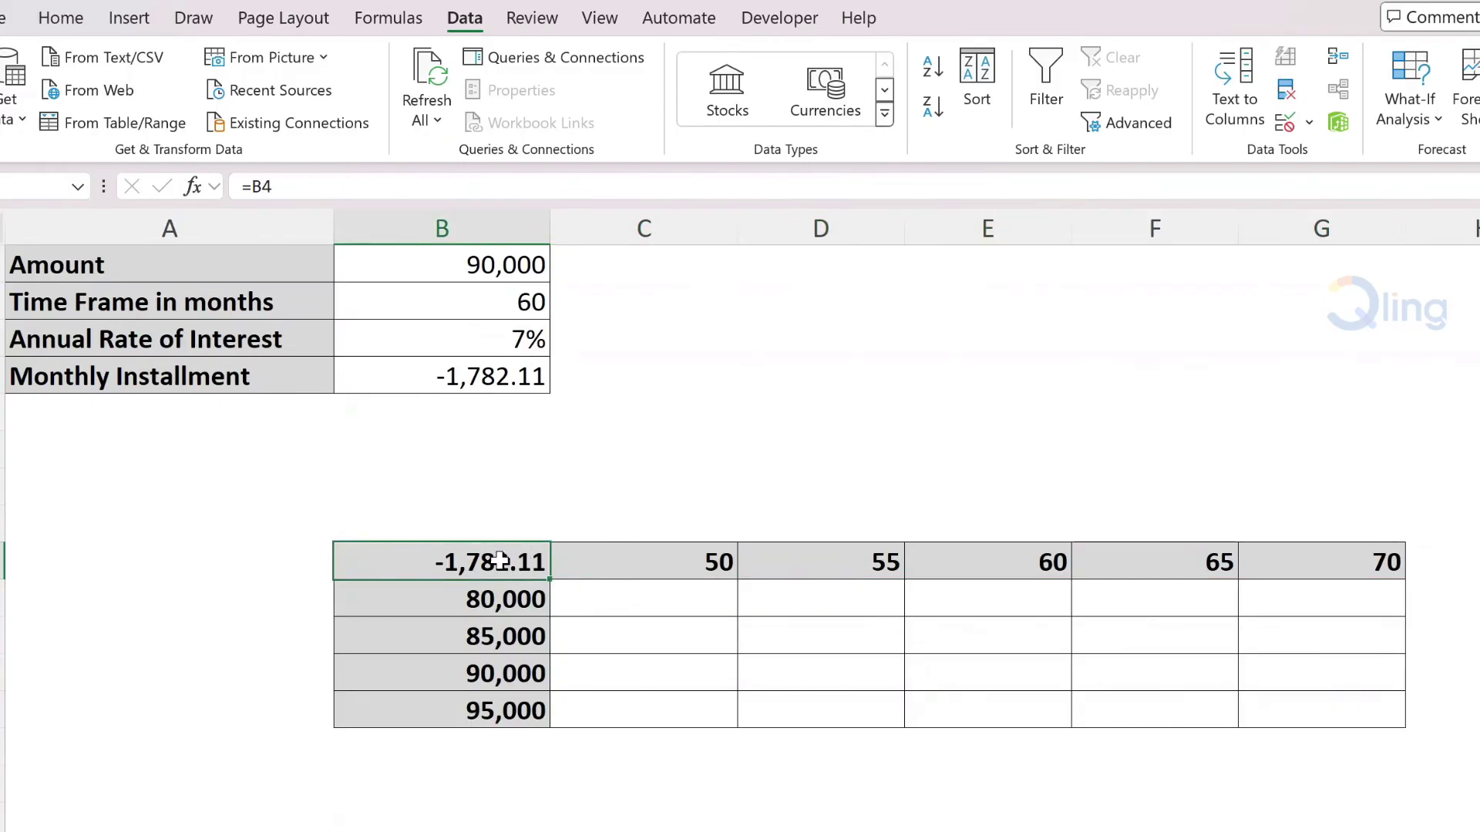
key(Delete)
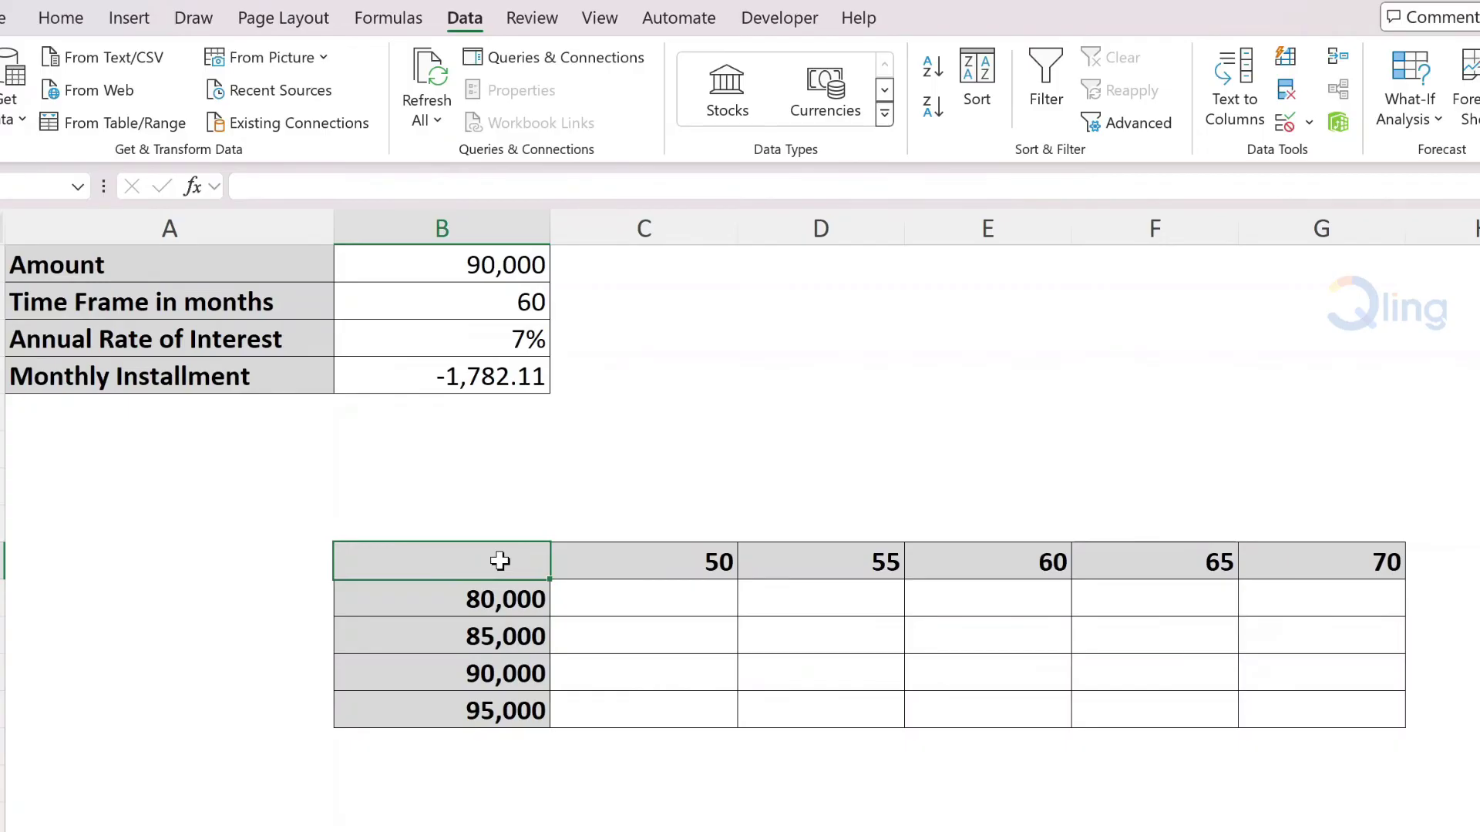
click(626, 609)
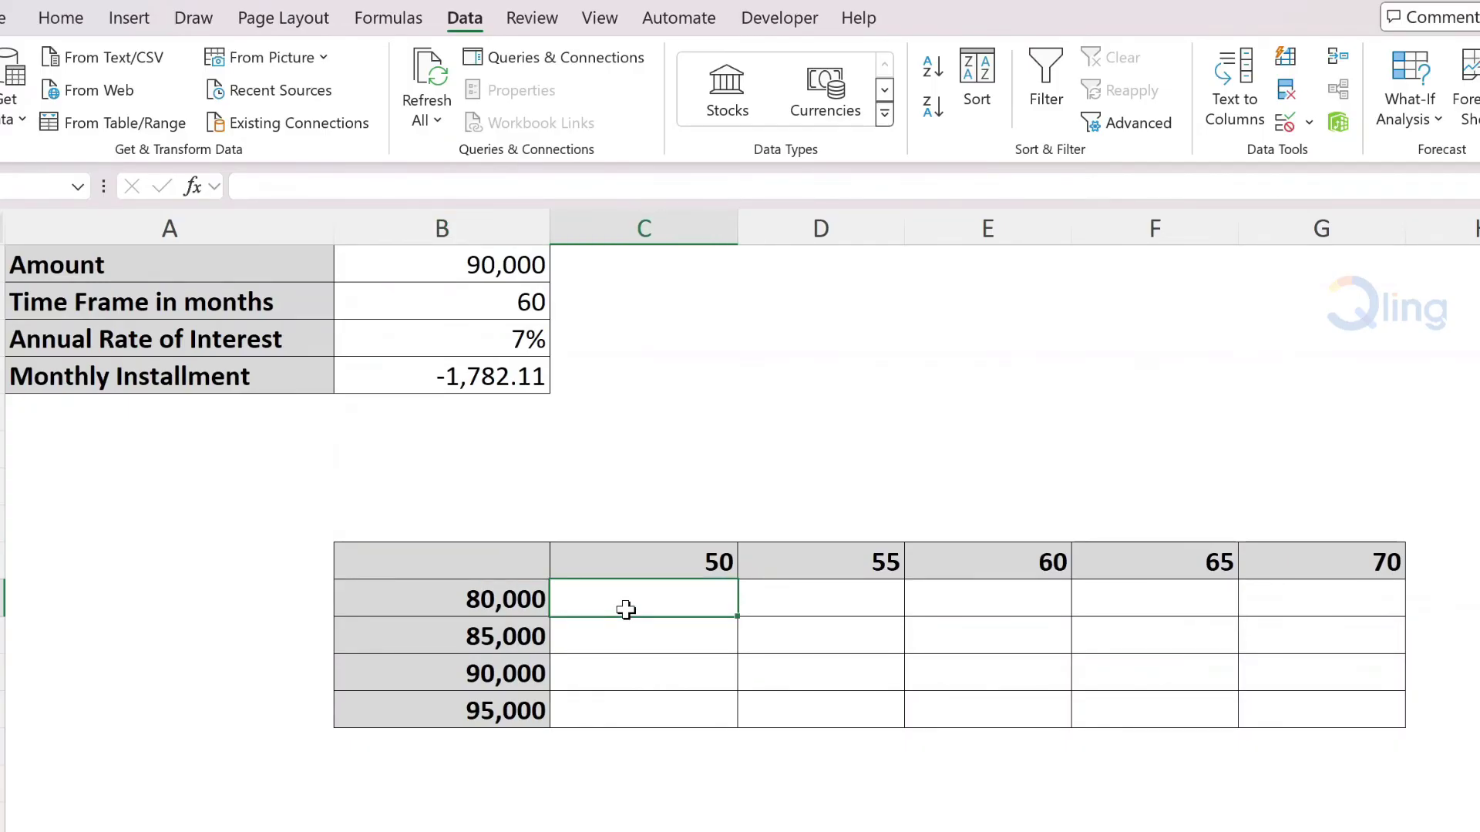
text(=)
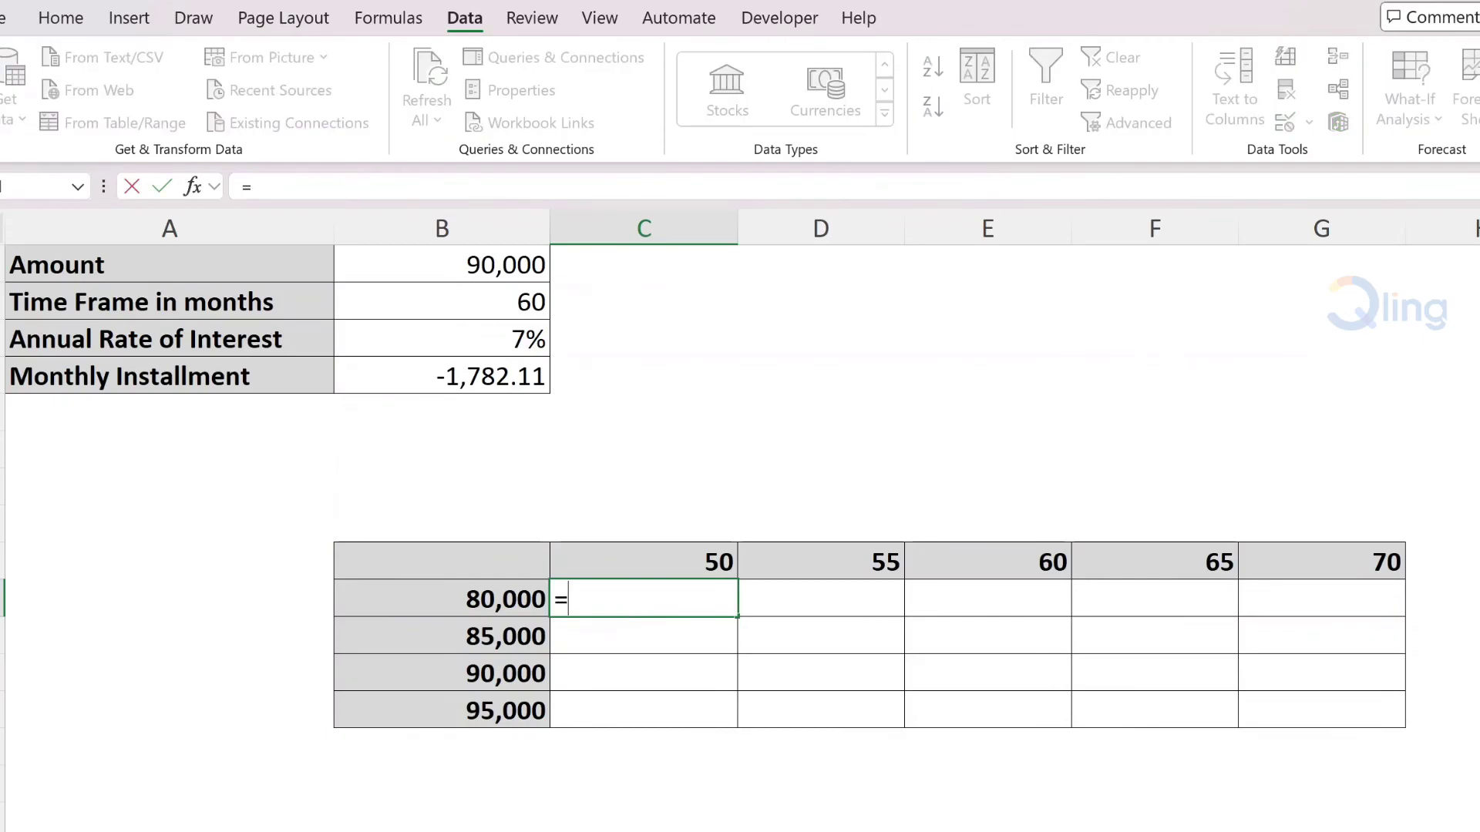
text(pmt()
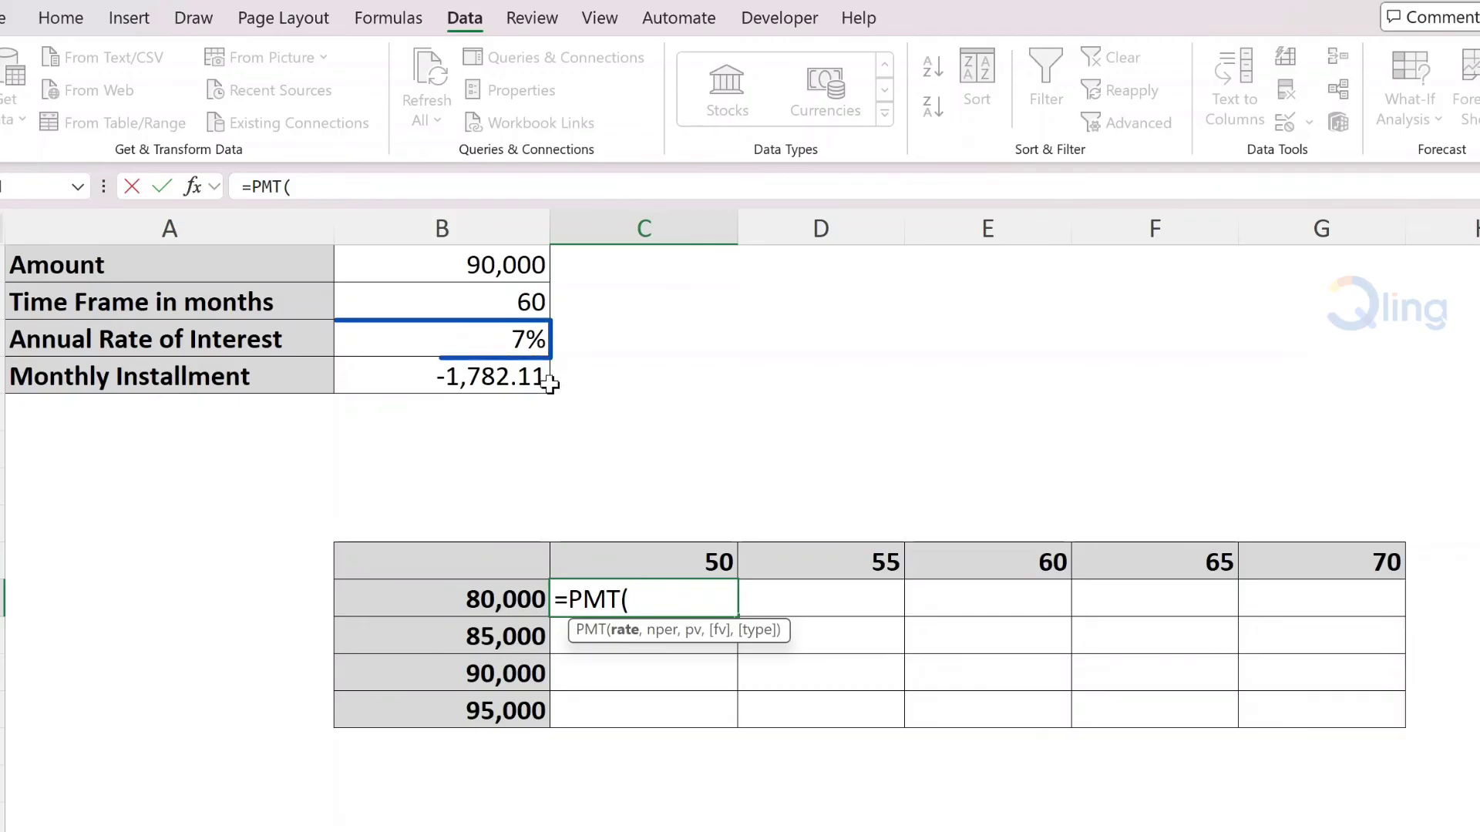
Enter =PMT(B3/12,C9:G9,B10:B13) in C10 so installments spill across the grid.
click(506, 342)
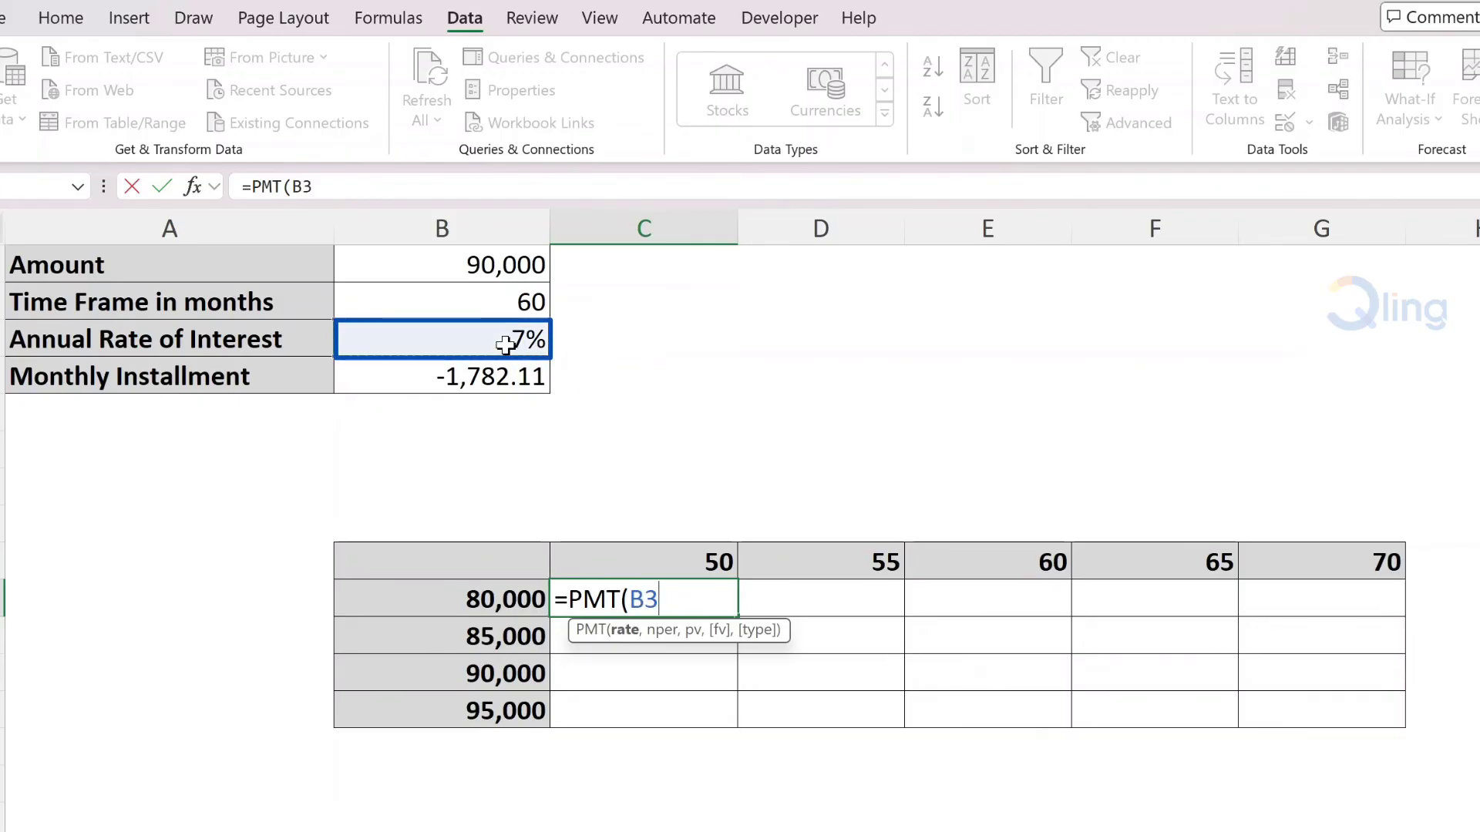
text(/)
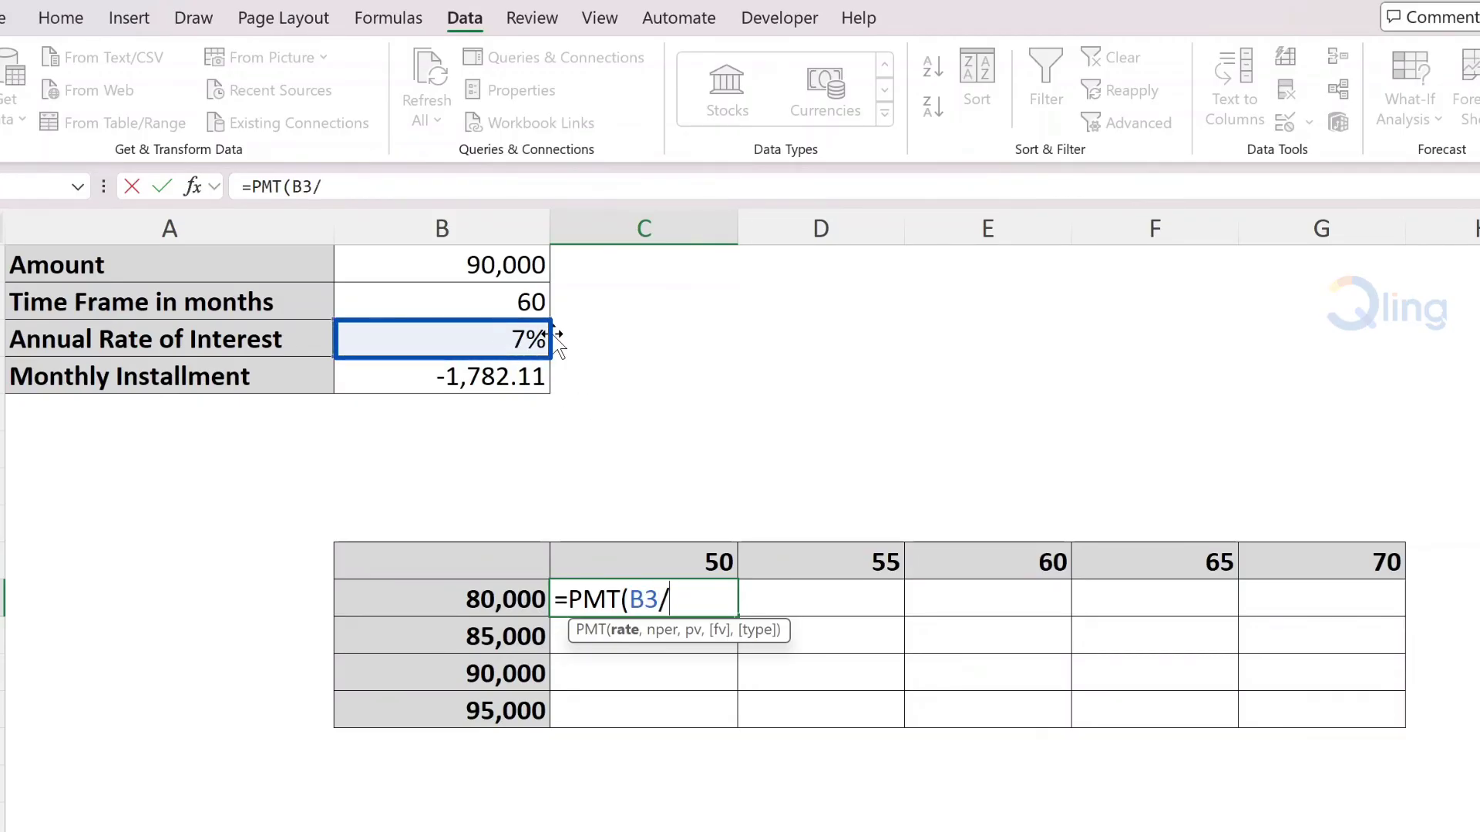
text(12)
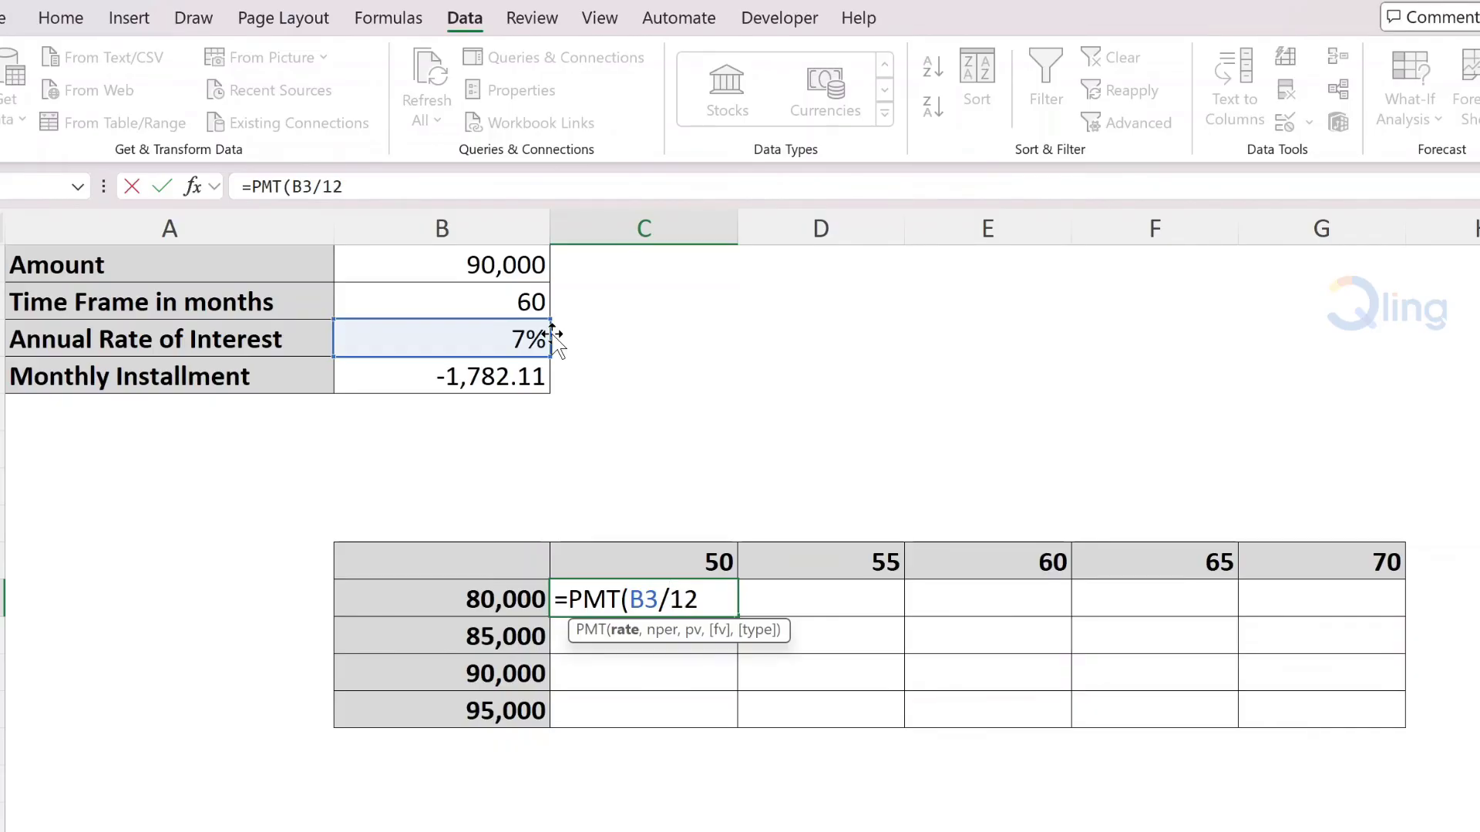
text(,)
drag(652, 560, 1339, 569)
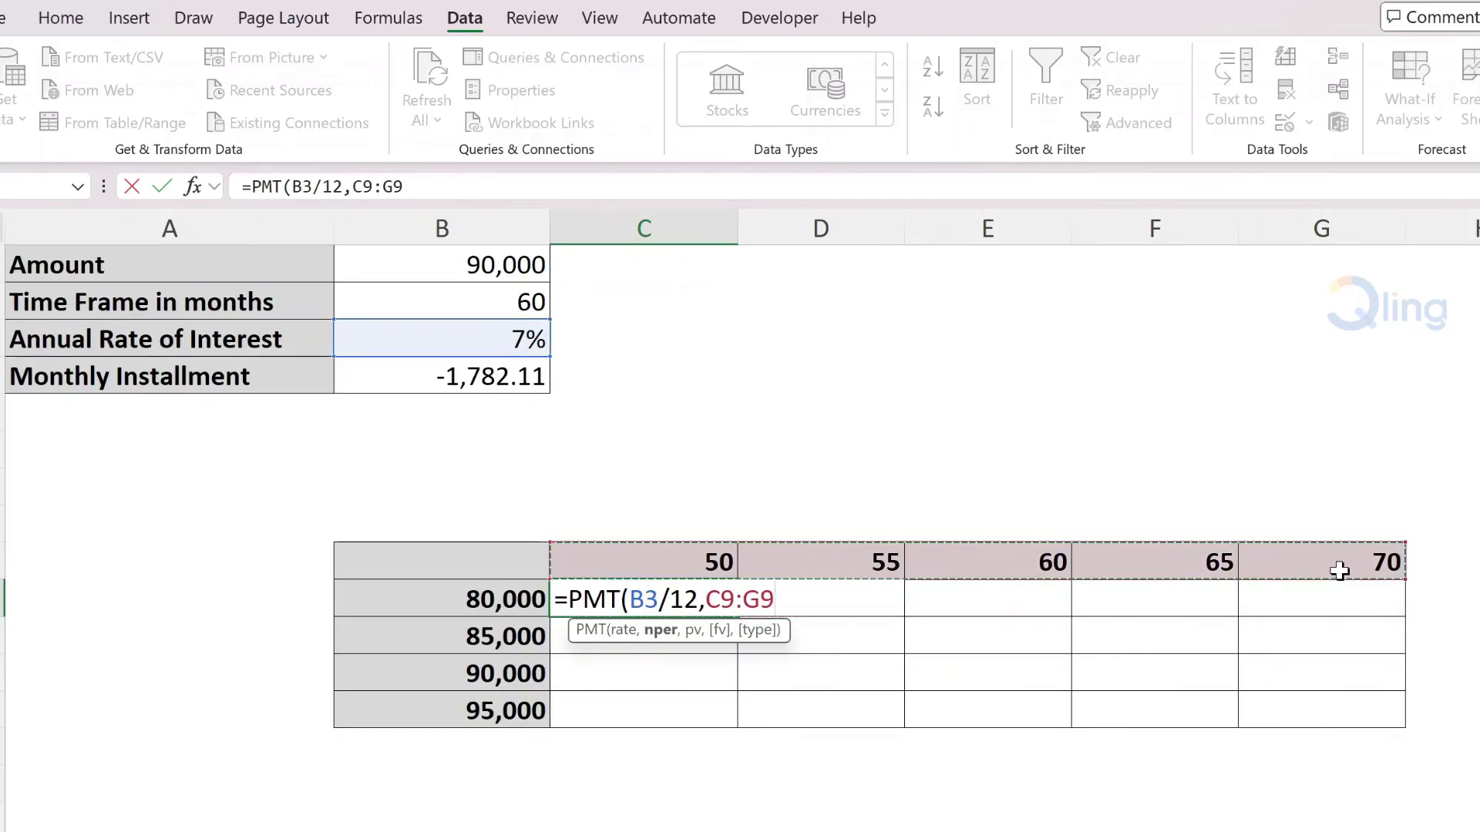
text(,)
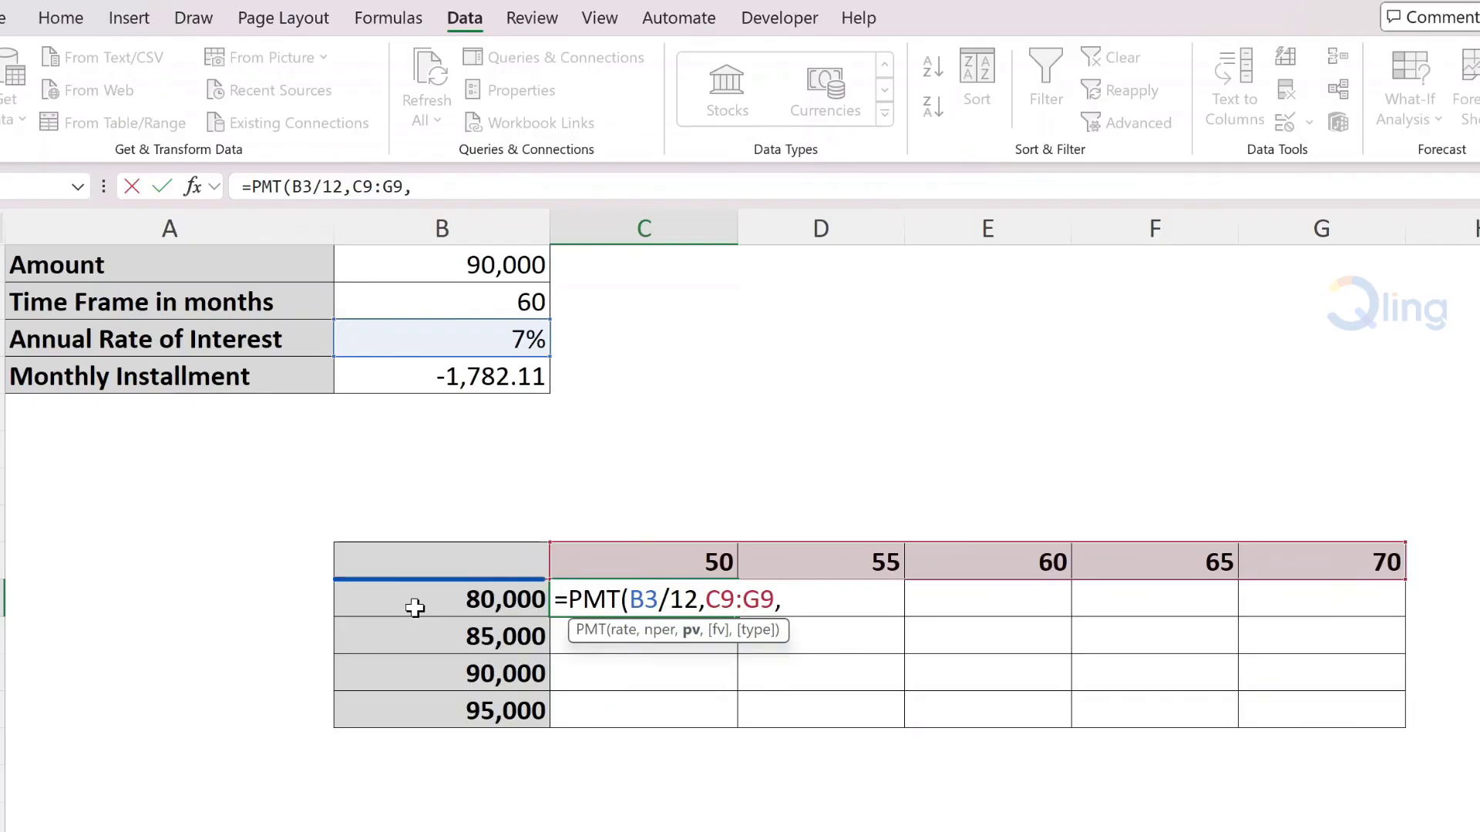
drag(414, 601, 401, 708)
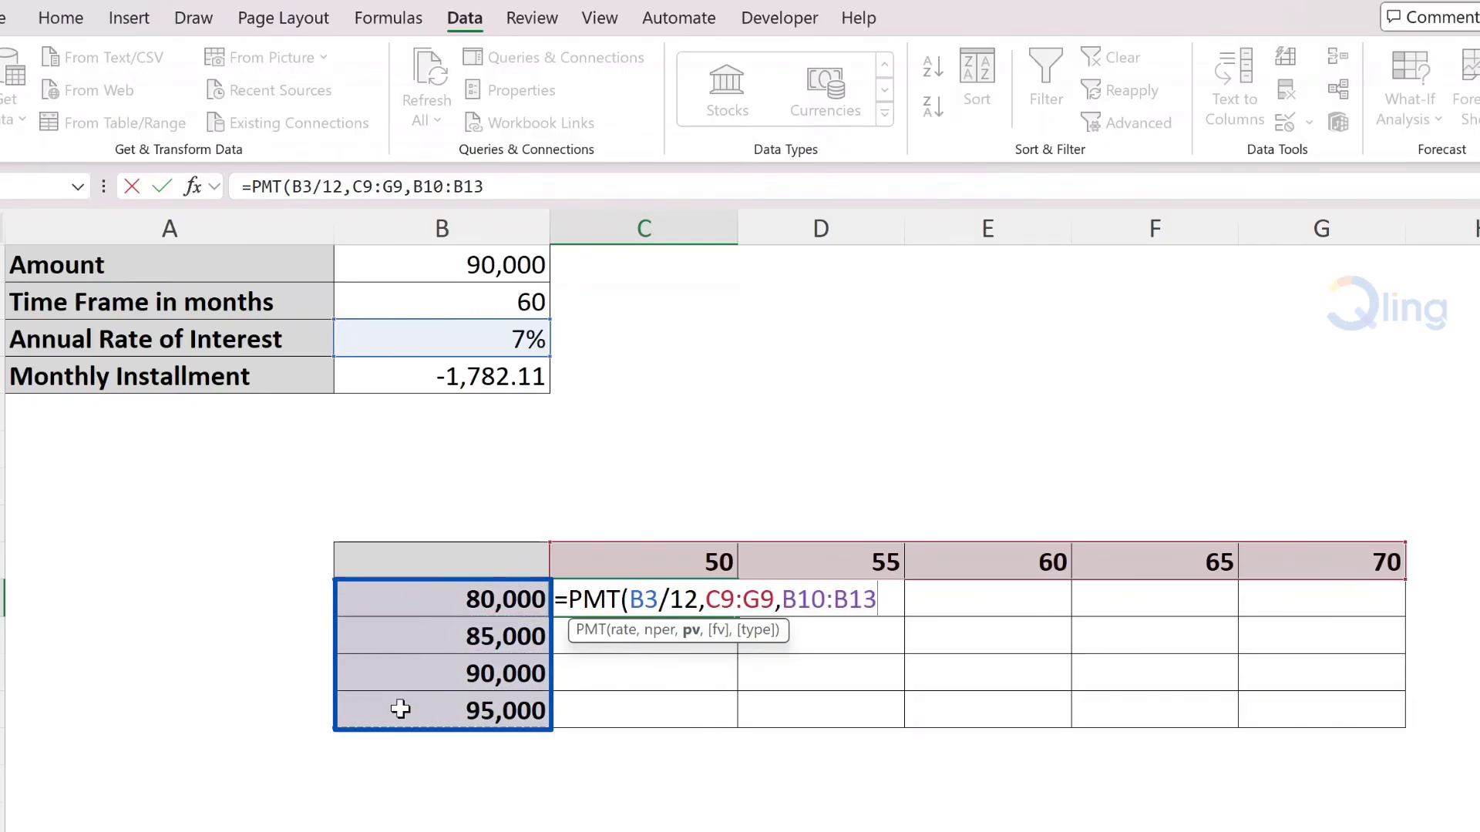
text())
key(Return)
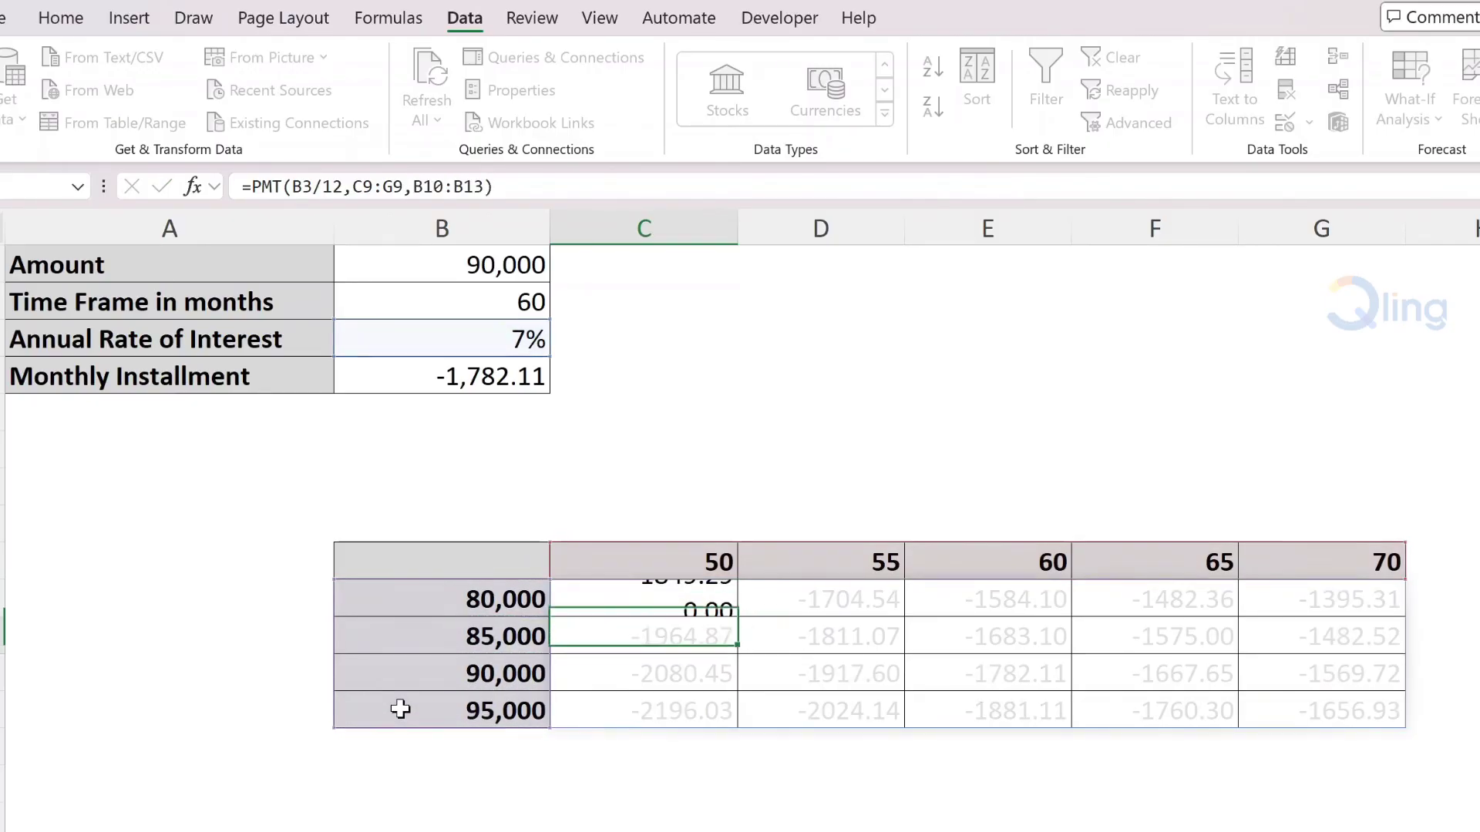